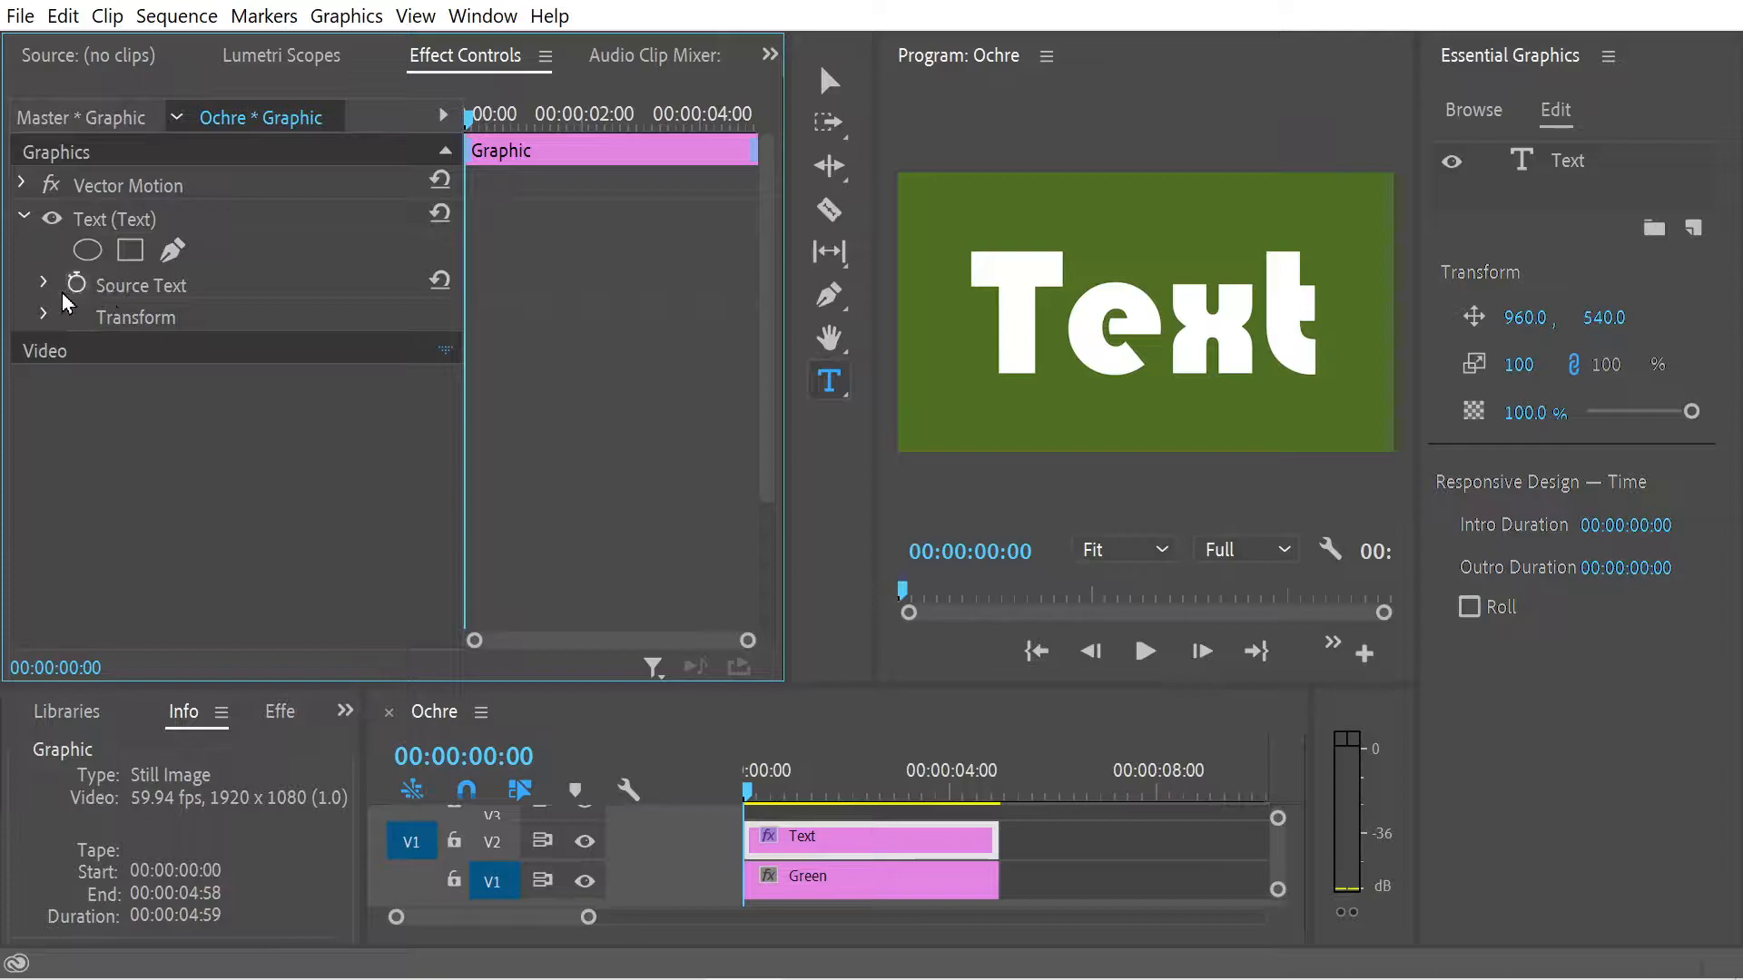
Add a Position keyframe to the Text layer at 00:00:02:25
{"action": "left_click", "coordinate": [40, 324]}
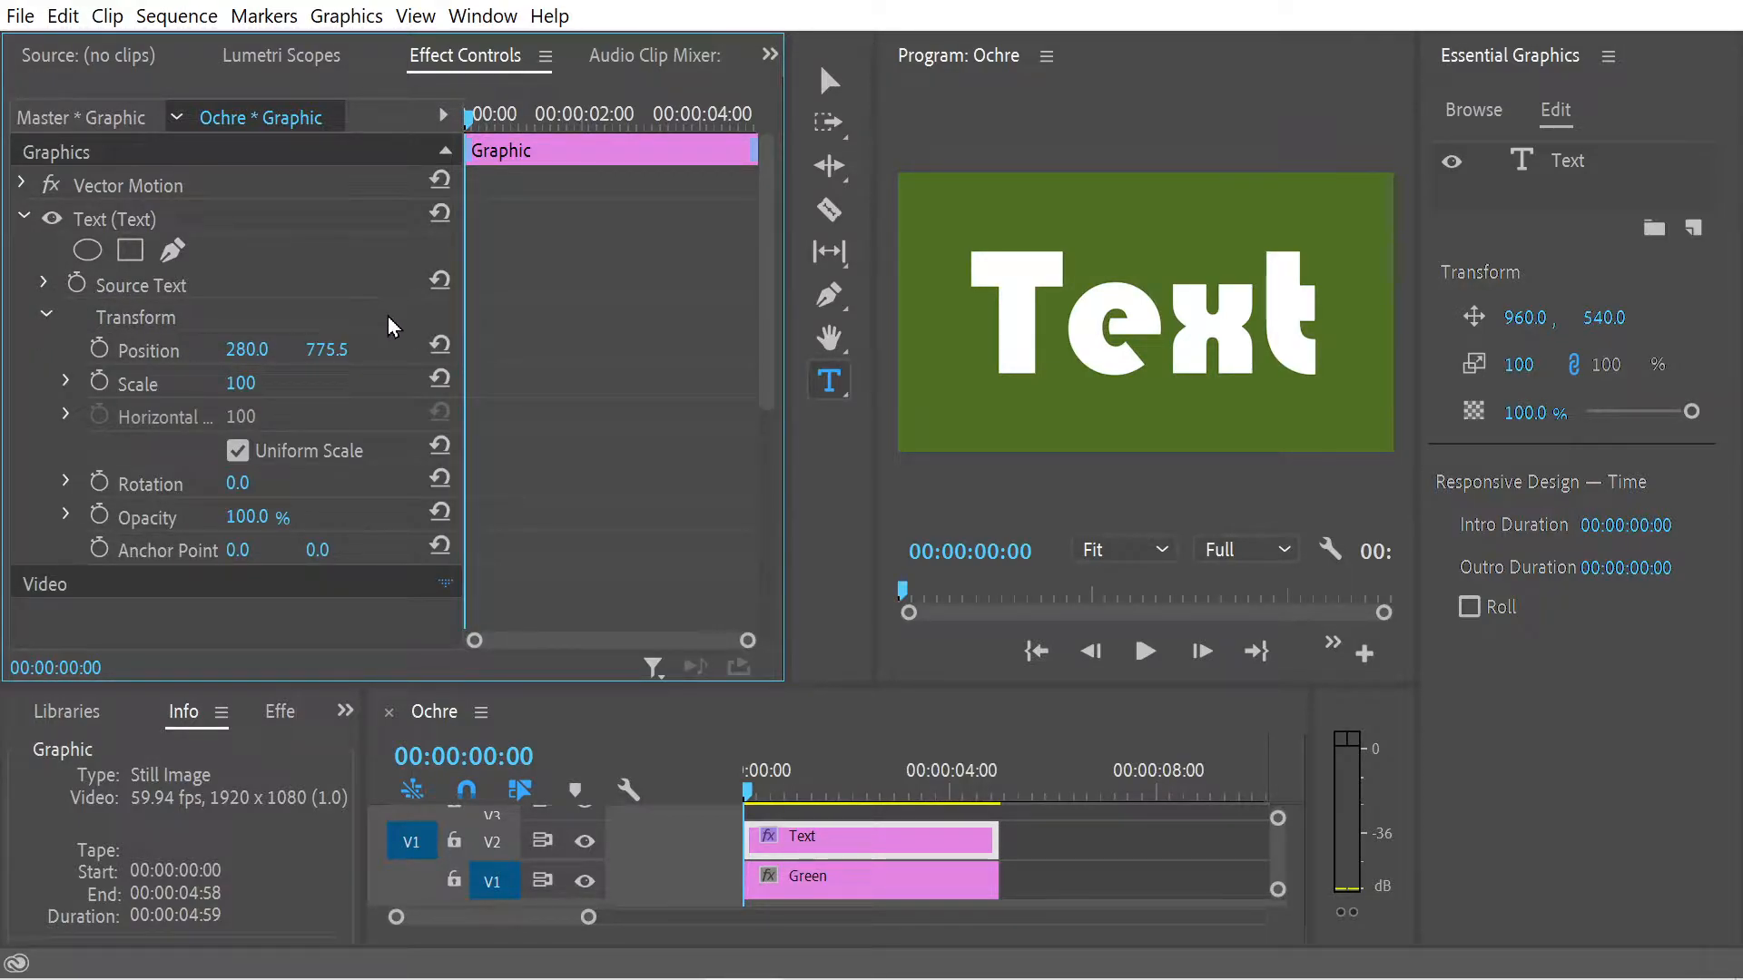
{"action": "left_click", "coordinate": [592, 114]}
{"action": "mouse_move", "coordinate": [593, 103]}
{"action": "left_mouse_down"}
{"action": "mouse_move", "coordinate": [635, 115]}
{"action": "mouse_move", "coordinate": [610, 118]}
{"action": "left_mouse_up"}
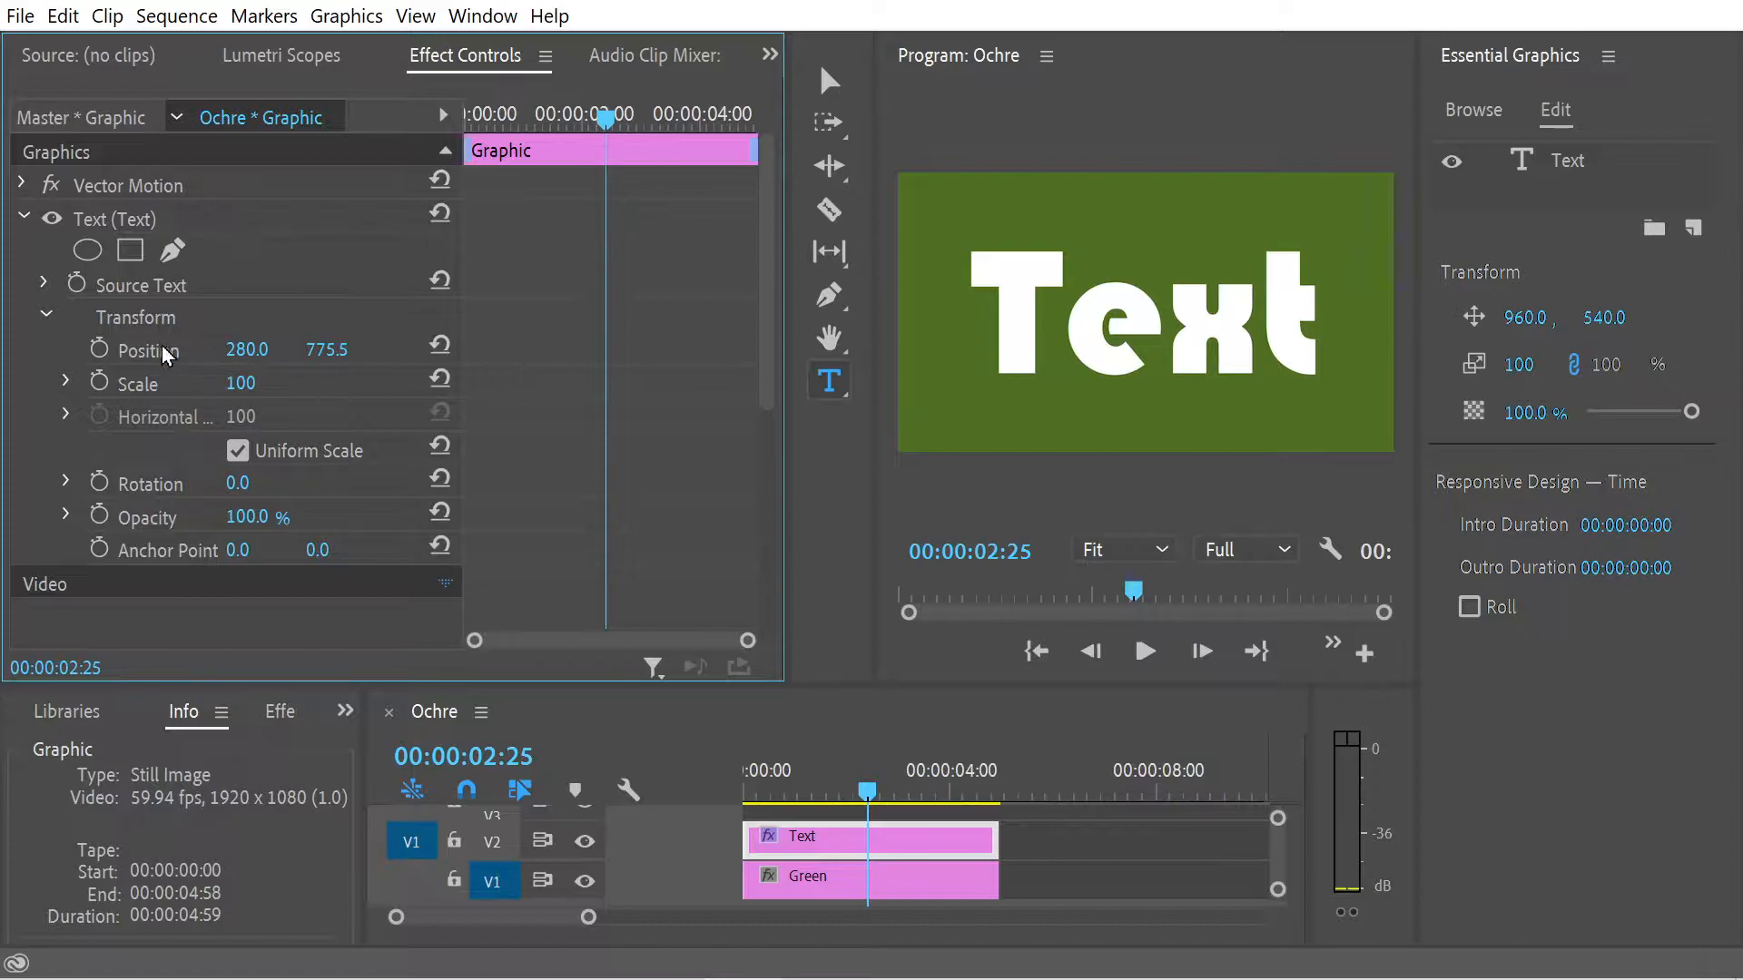
{"action": "left_click", "coordinate": [102, 349]}
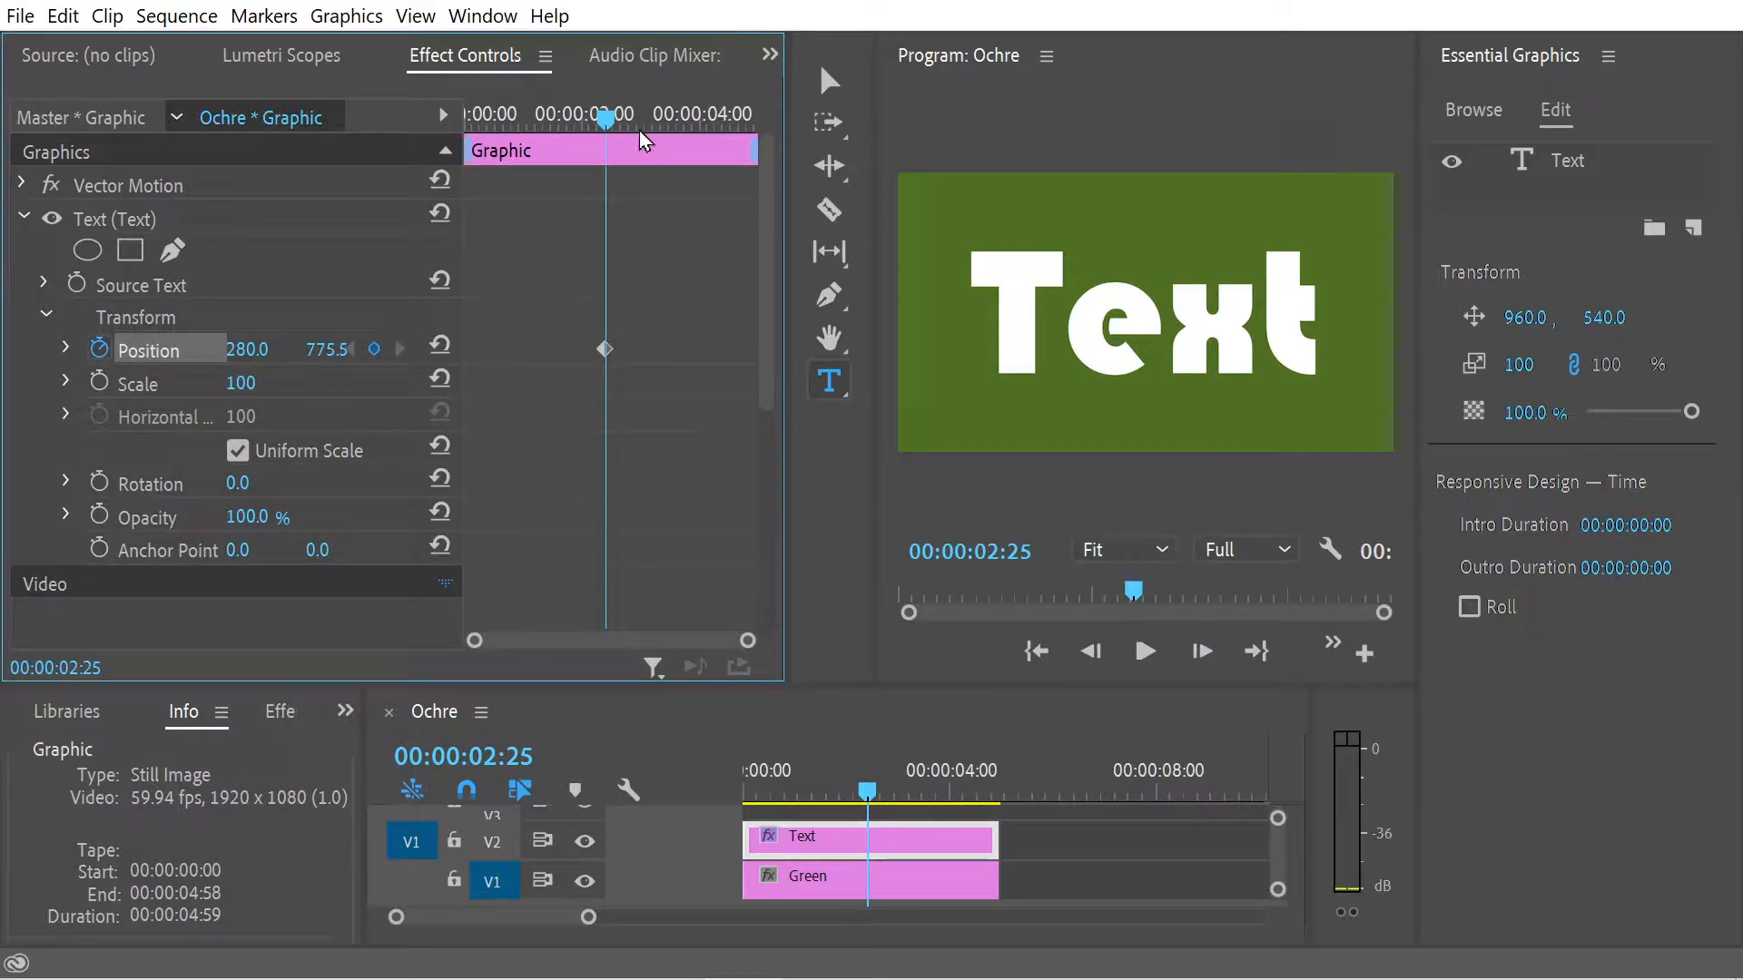
Set the text's horizontal position to -1426.0 at the clip's start and preview the slide-in animation
{"action": "key", "text": "Home"}
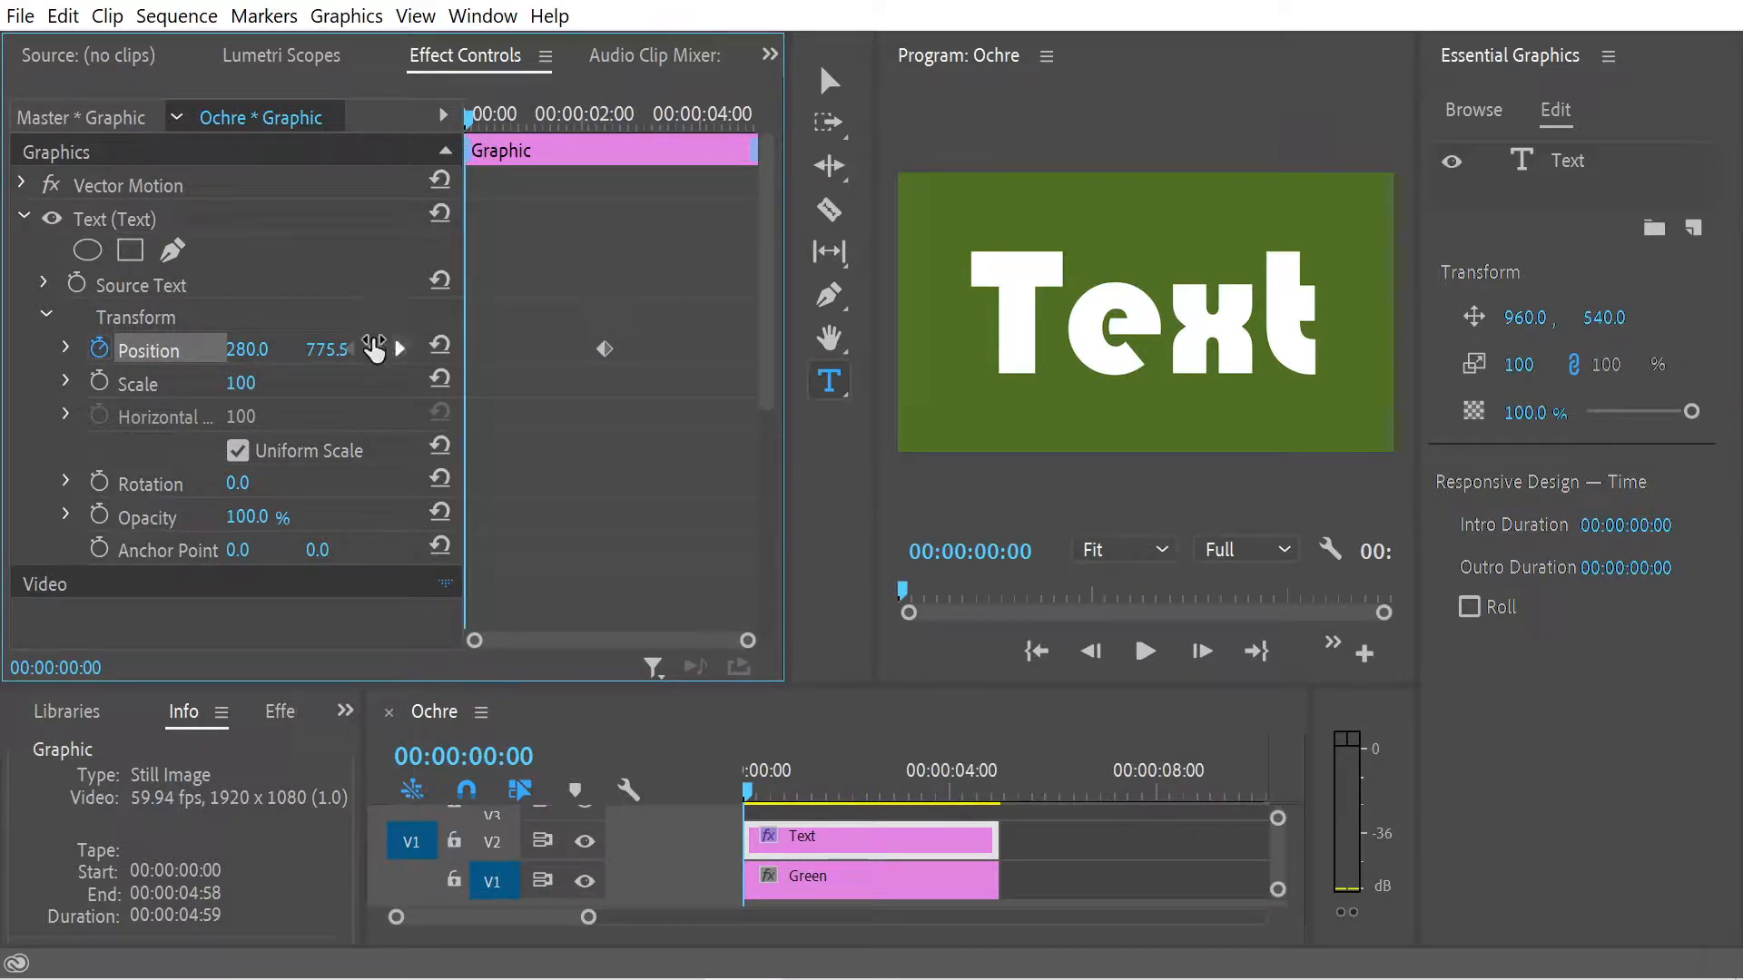
{"action": "left_click_drag", "start_coordinate": [246, 349], "coordinate": [13, 350]}
{"action": "key", "text": "space"}
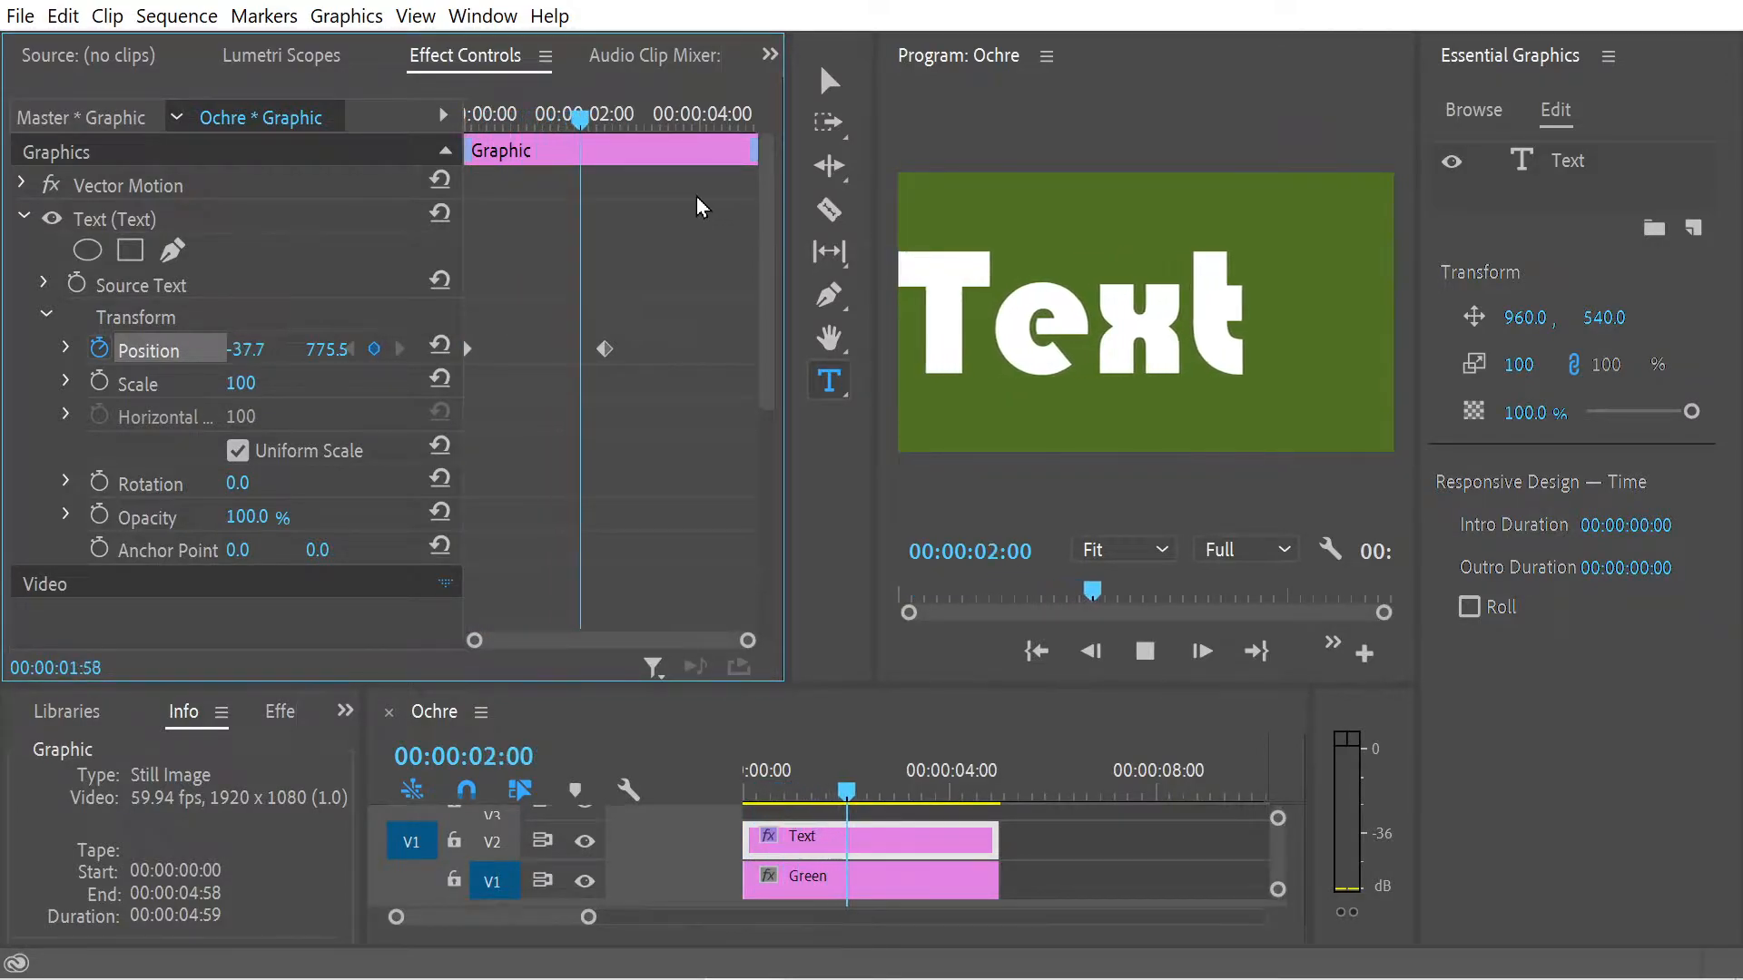
{"action": "left_click", "coordinate": [563, 112]}
{"action": "left_click_drag", "start_coordinate": [563, 112], "coordinate": [405, 112]}
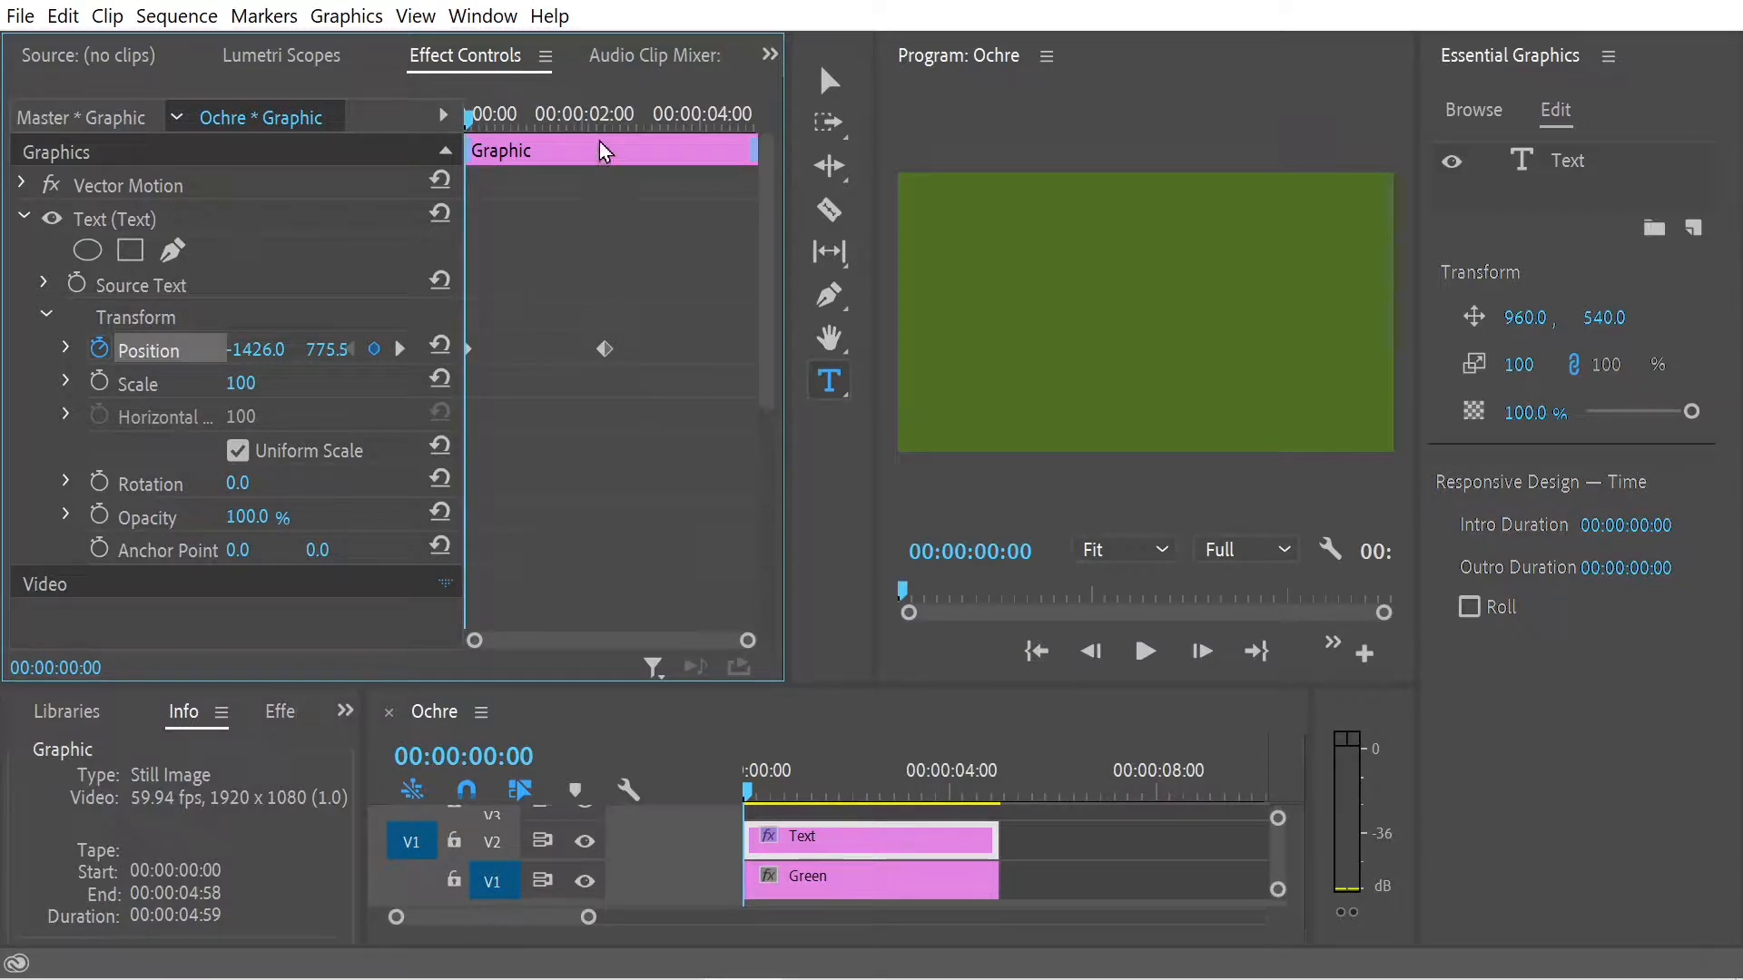
Draw a rectangle over the whole text at 00:00:02:25, centred at about 963, 531
{"action": "left_click", "coordinate": [597, 113]}
{"action": "left_click", "coordinate": [605, 349]}
{"action": "left_click", "coordinate": [602, 113]}
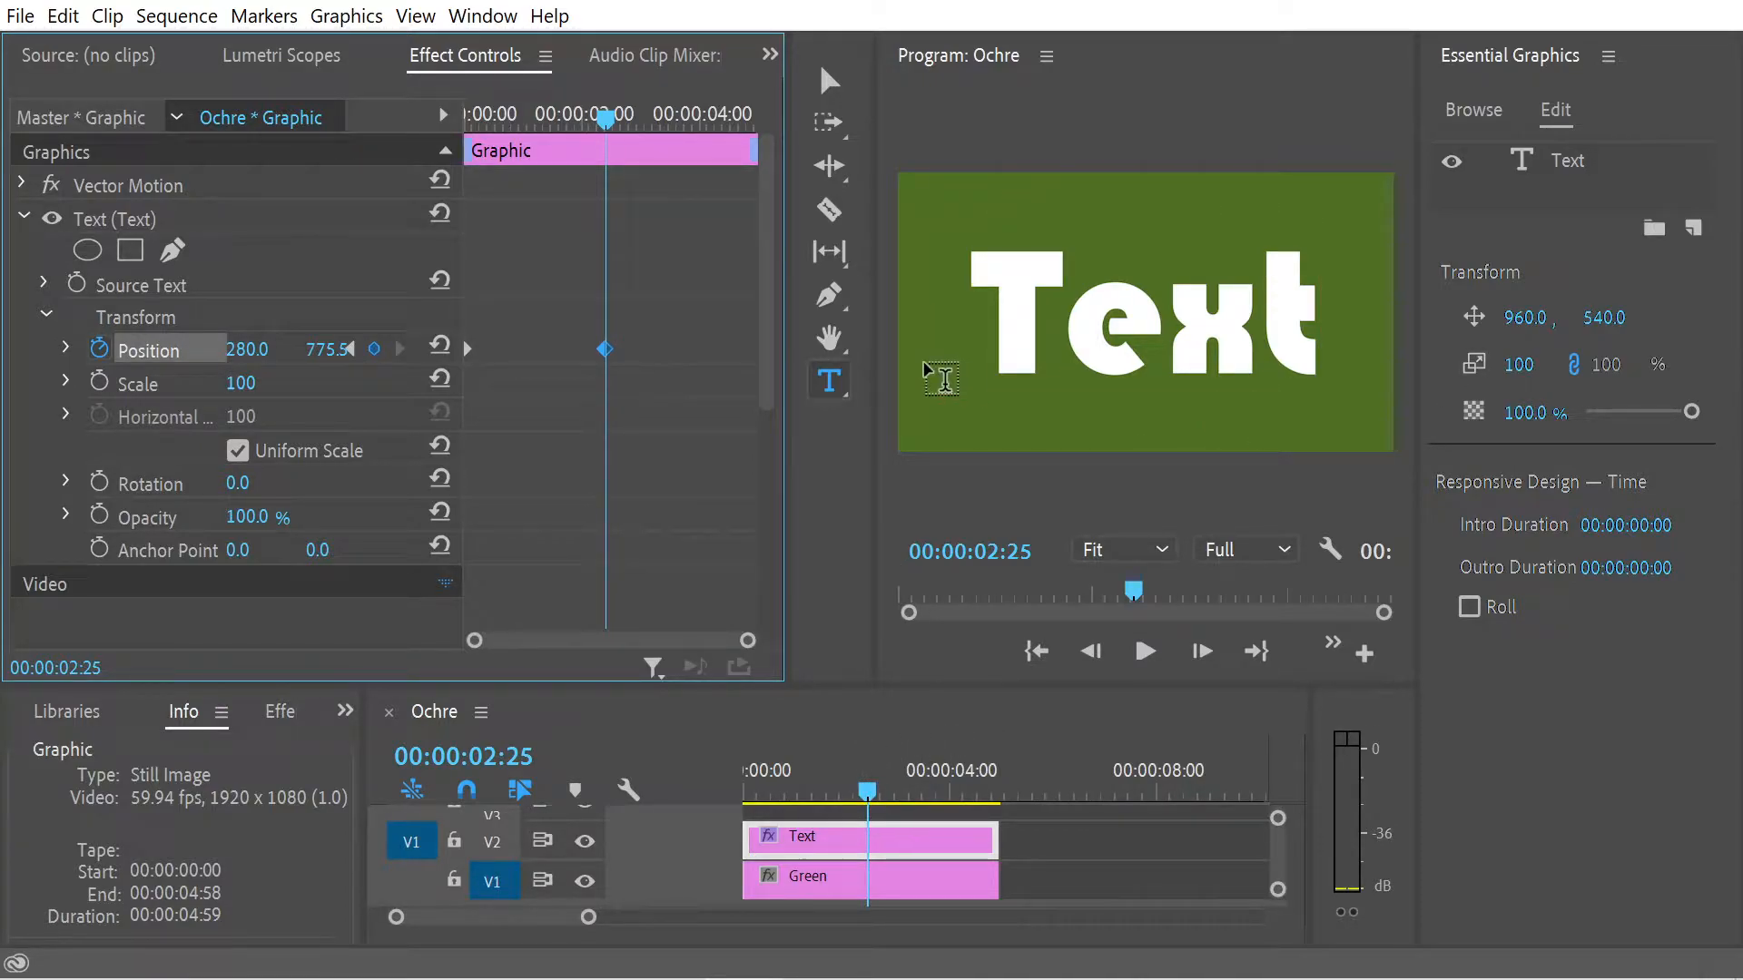
{"action": "left_click", "coordinate": [840, 310]}
{"action": "left_click", "coordinate": [967, 326]}
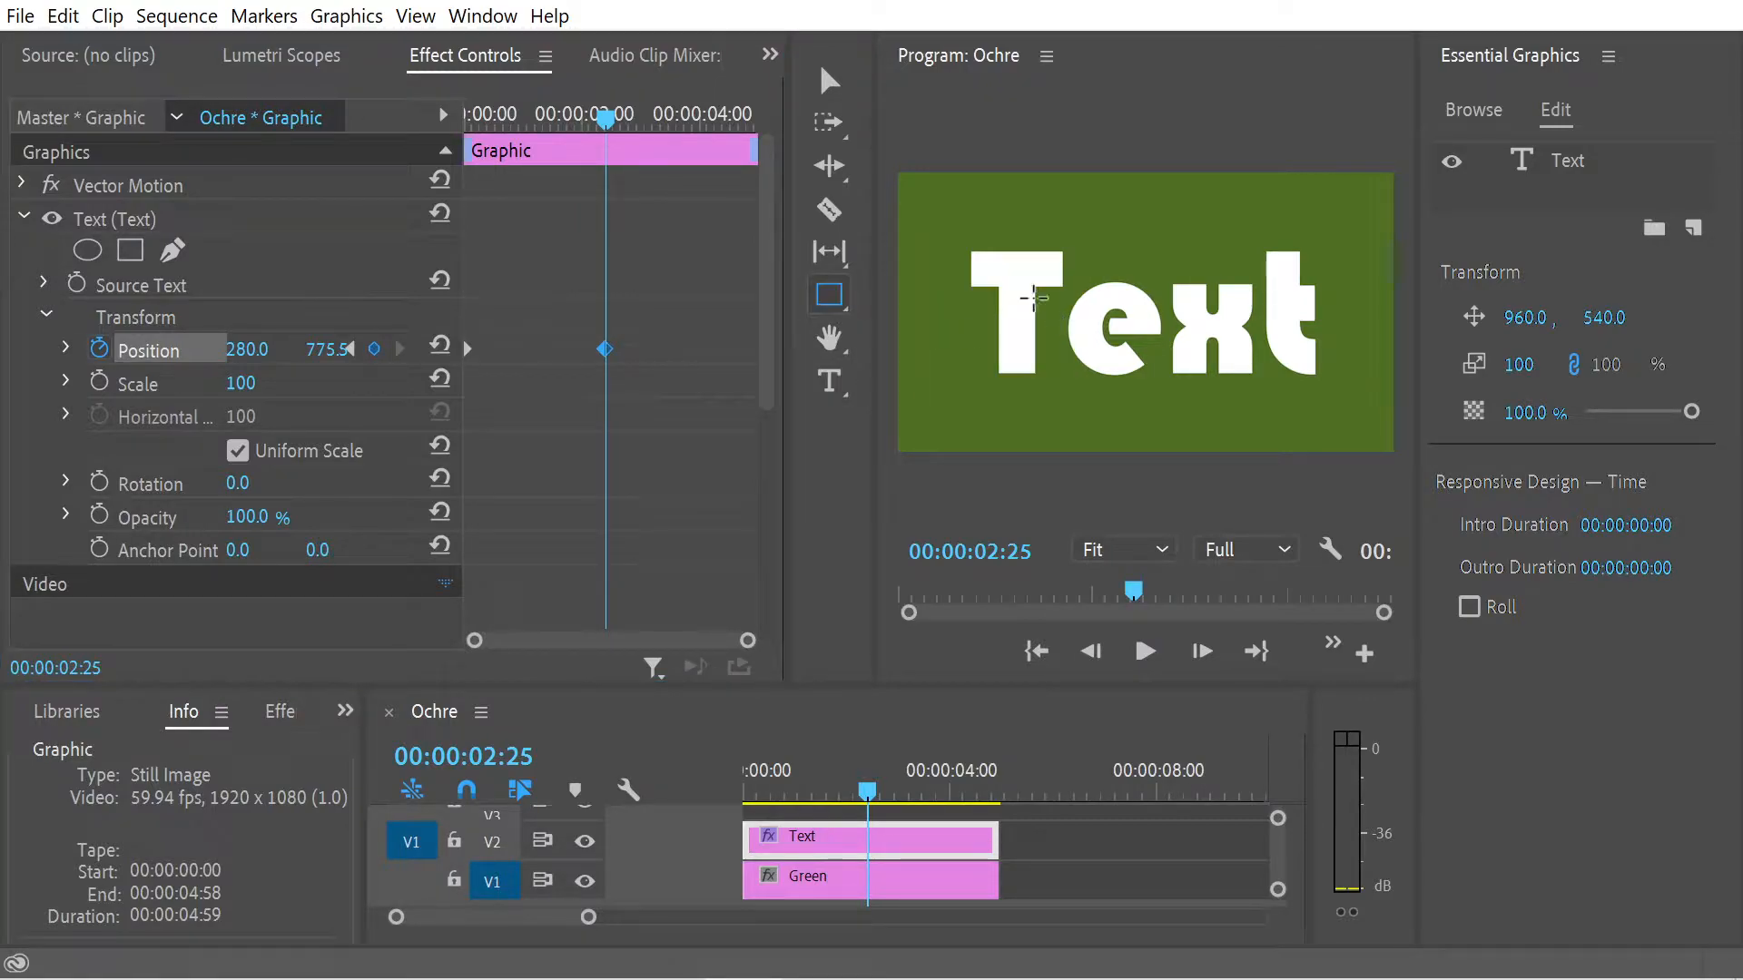
{"action": "mouse_move", "coordinate": [955, 223]}
{"action": "left_mouse_down"}
{"action": "mouse_move", "coordinate": [1318, 526]}
{"action": "mouse_move", "coordinate": [1325, 345]}
{"action": "mouse_move", "coordinate": [1338, 399]}
{"action": "left_mouse_up"}
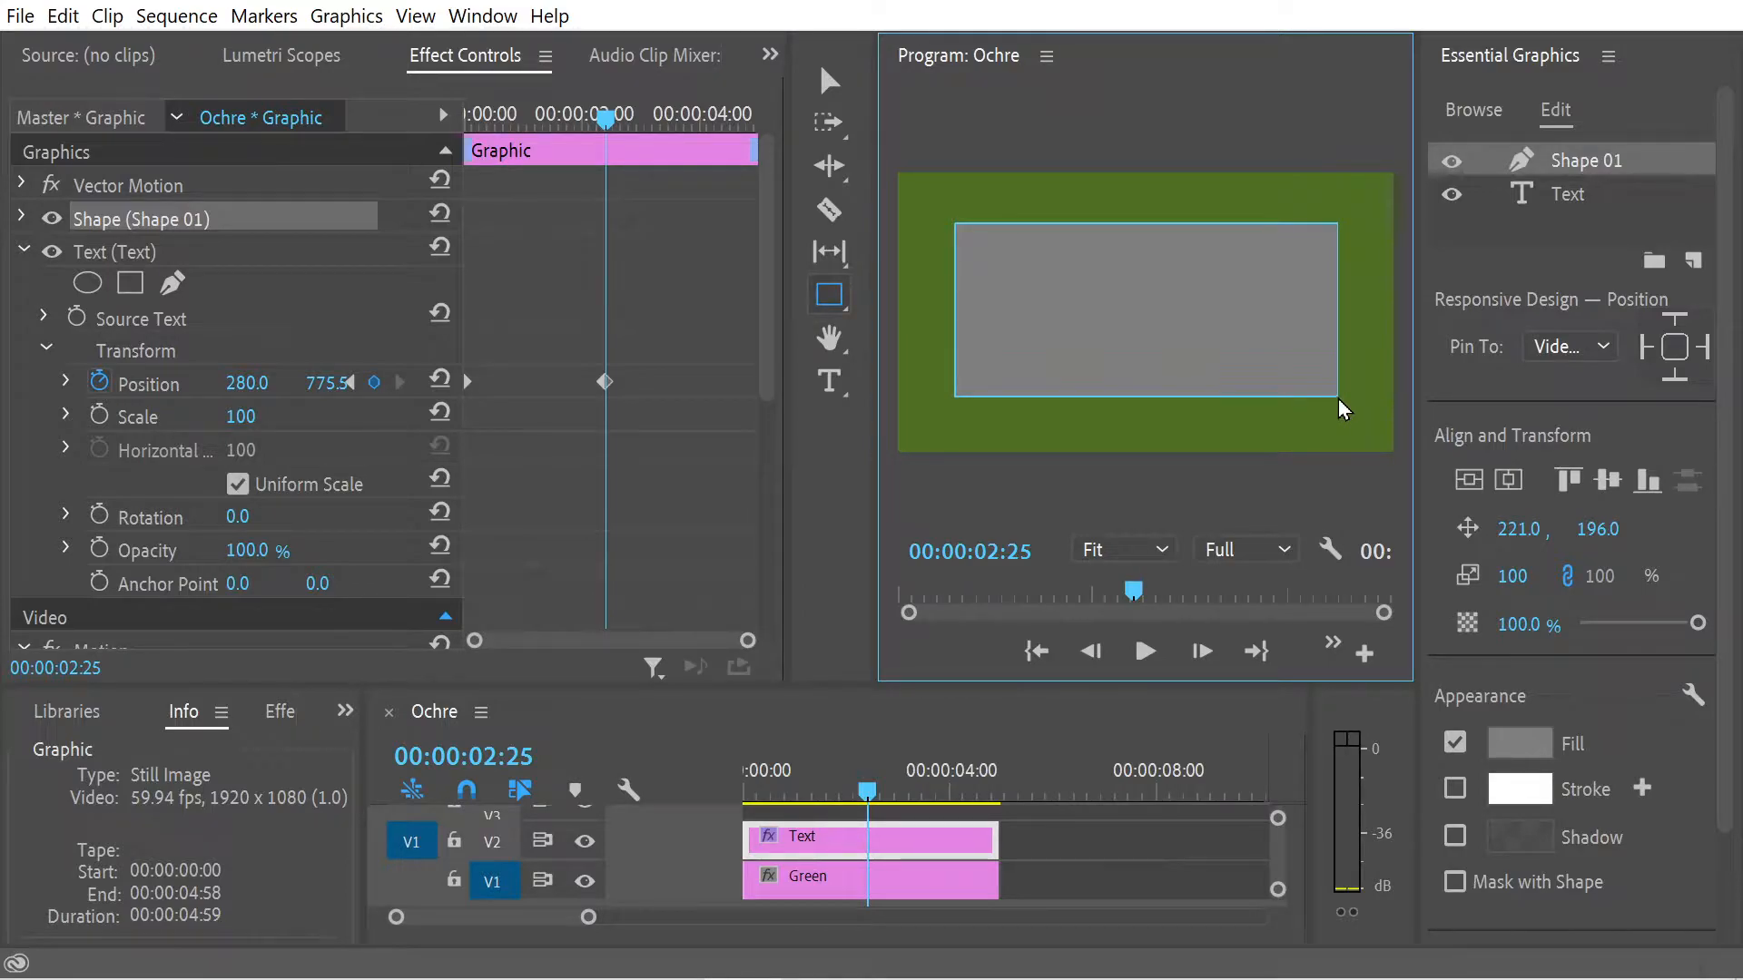
Rename the new shape layer as Gray Rectangle and move it below the Text layer
{"action": "double_click", "coordinate": [1580, 156]}
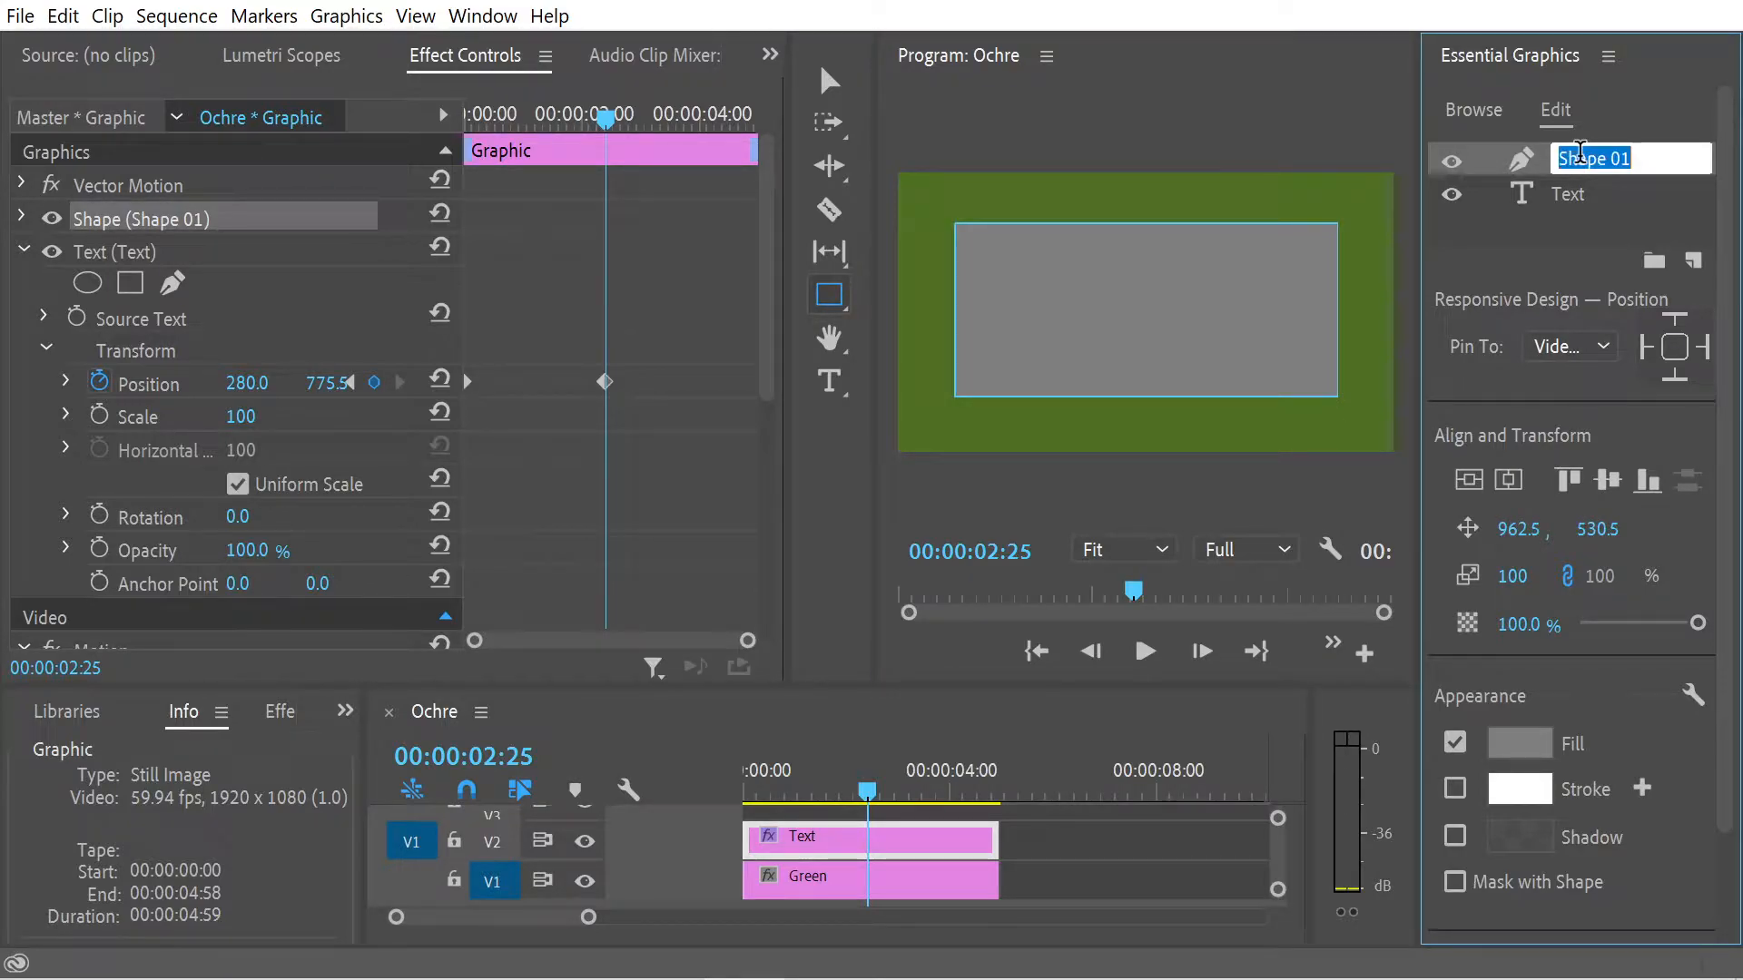
{"action": "type", "text": "Gray Rectangle"}
{"action": "key", "text": "Return"}
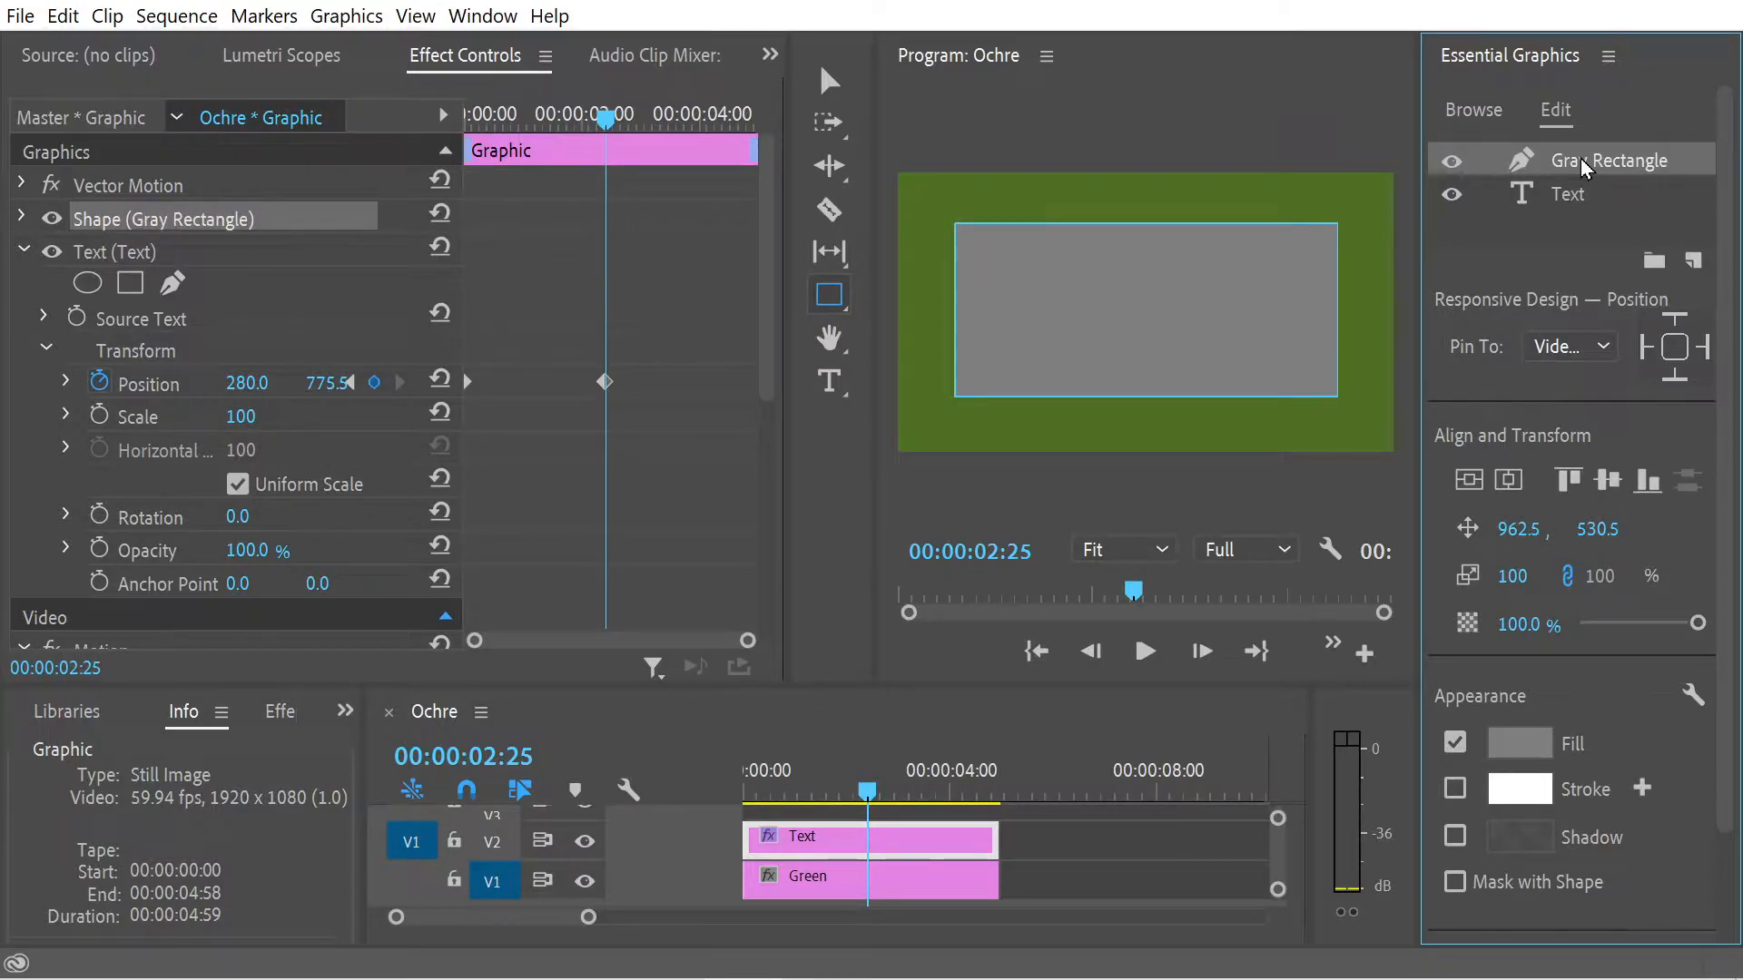
{"action": "left_click_drag", "start_coordinate": [1583, 165], "coordinate": [1579, 220]}
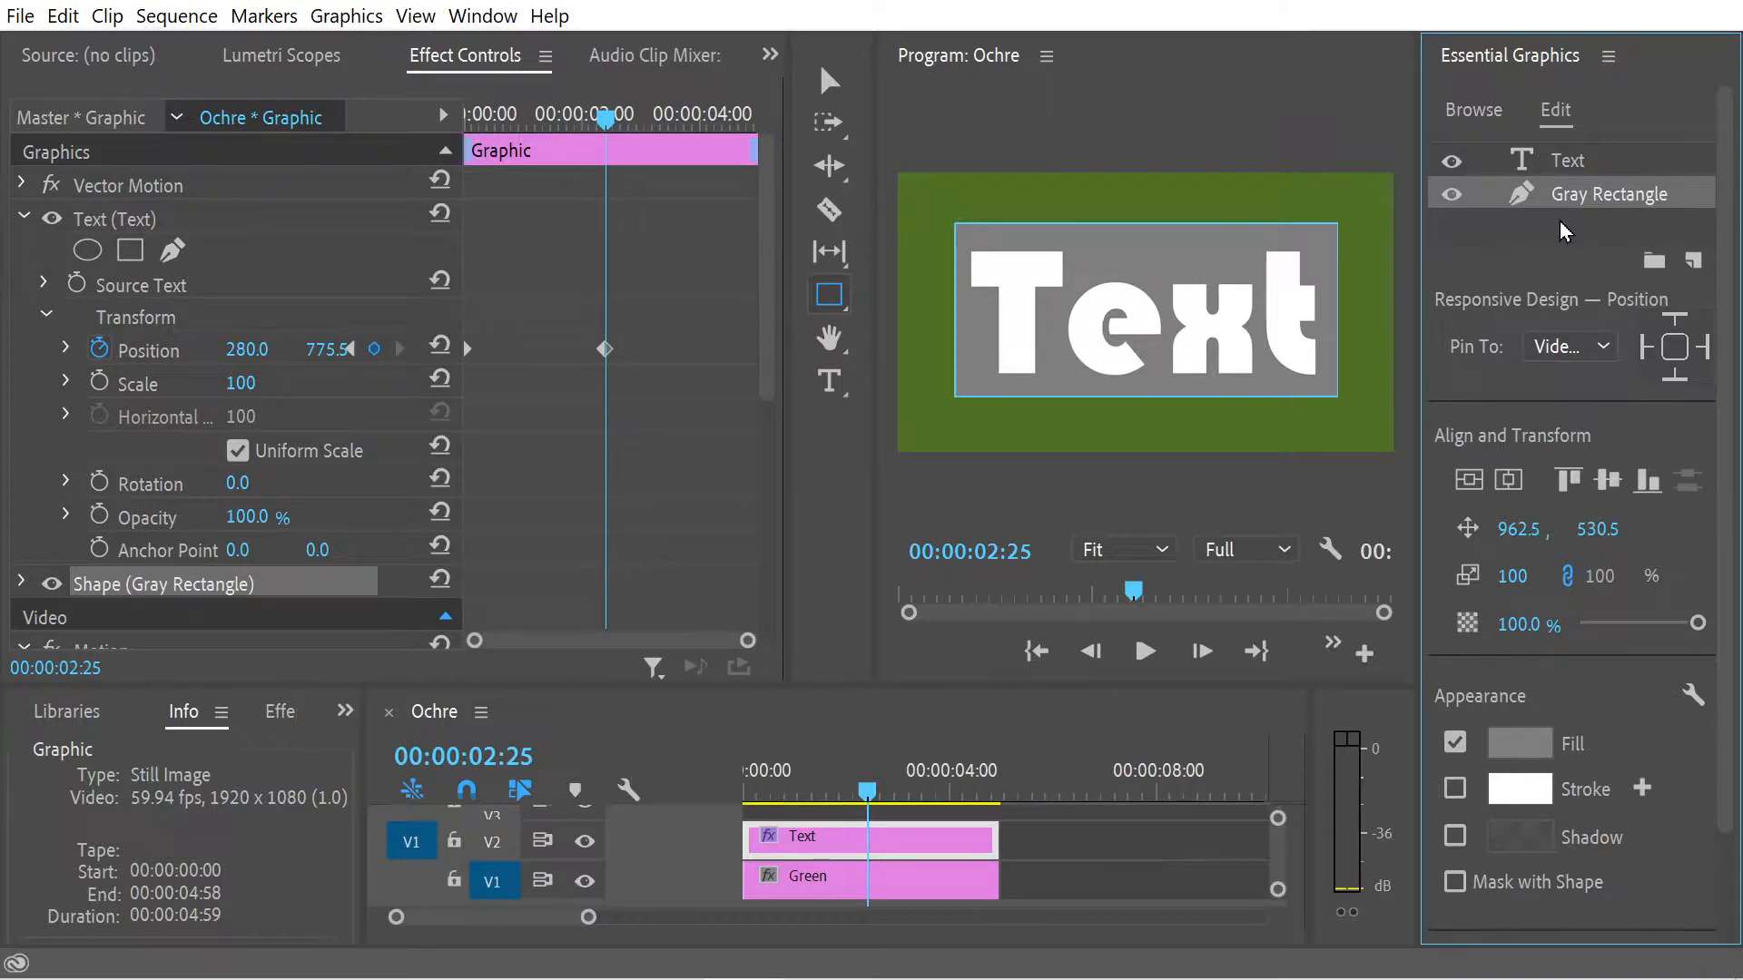
Pin the Gray Rectangle layer to the Text layer on all four sides
{"action": "left_click", "coordinate": [1597, 349]}
{"action": "left_click", "coordinate": [1587, 414]}
{"action": "left_click", "coordinate": [1675, 349]}
Scrub through the text animation and expand the Gray Rectangle's properties to examine its Transform settings
{"action": "left_click_drag", "start_coordinate": [624, 119], "coordinate": [468, 156]}
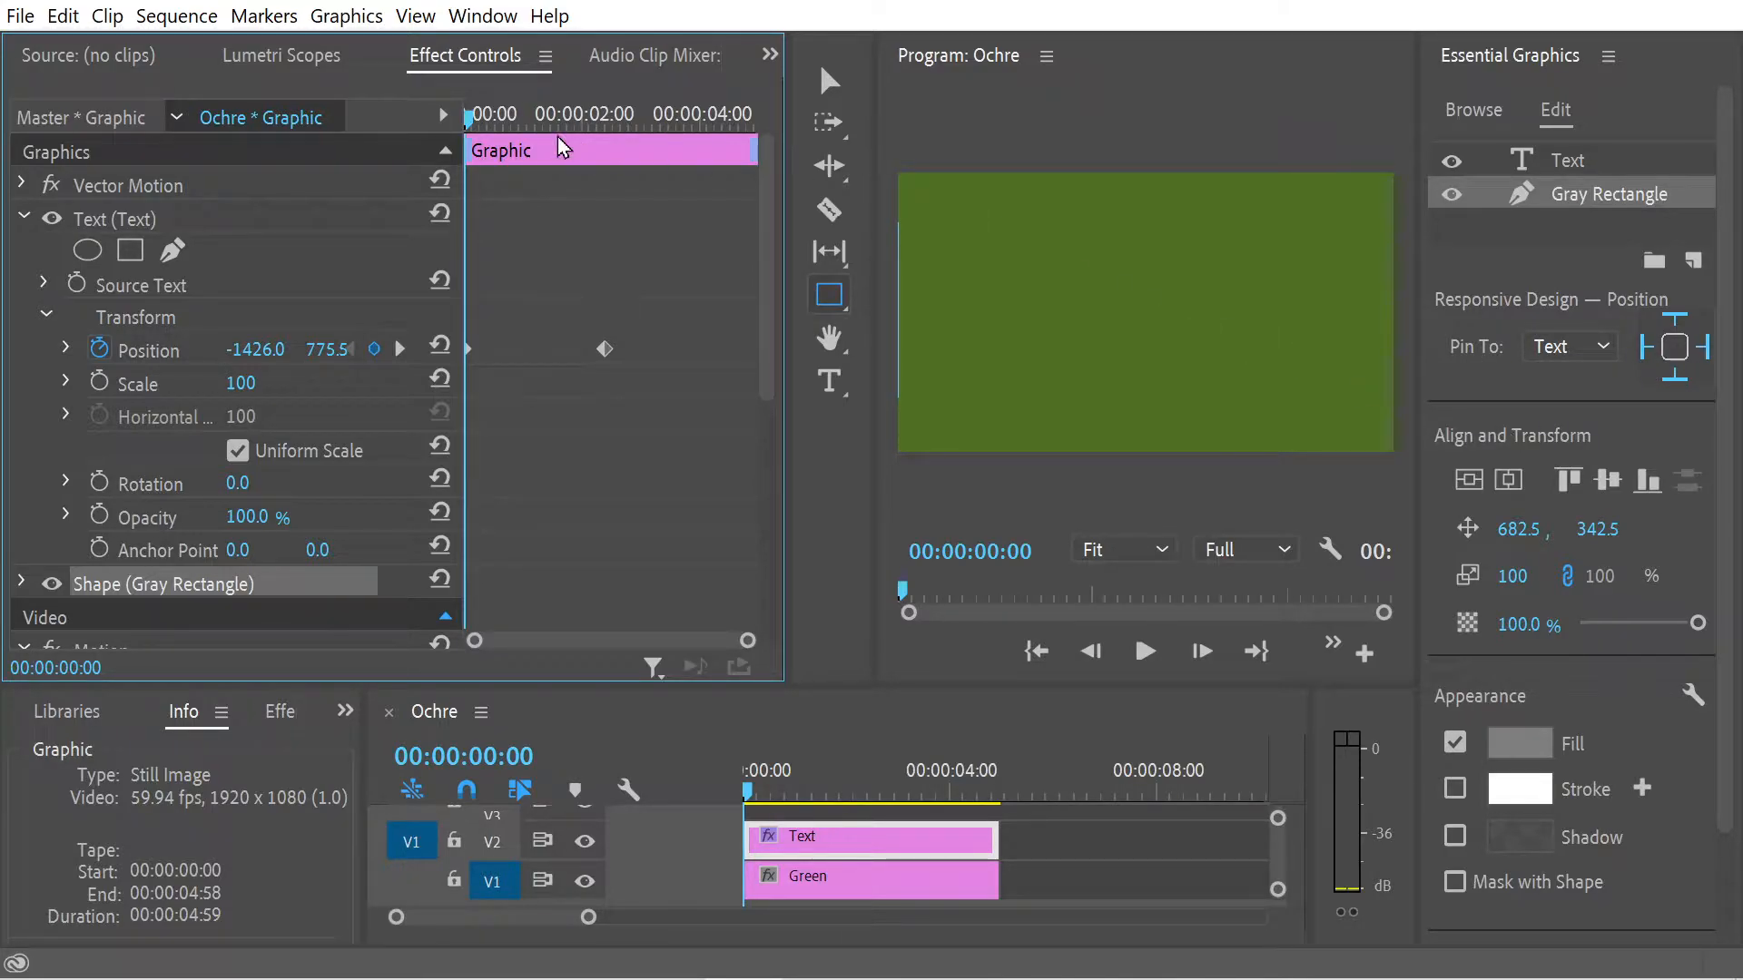
{"action": "left_click_drag", "start_coordinate": [524, 110], "coordinate": [468, 116]}
{"action": "left_click_drag", "start_coordinate": [772, 265], "coordinate": [760, 328]}
{"action": "left_click", "coordinate": [22, 477]}
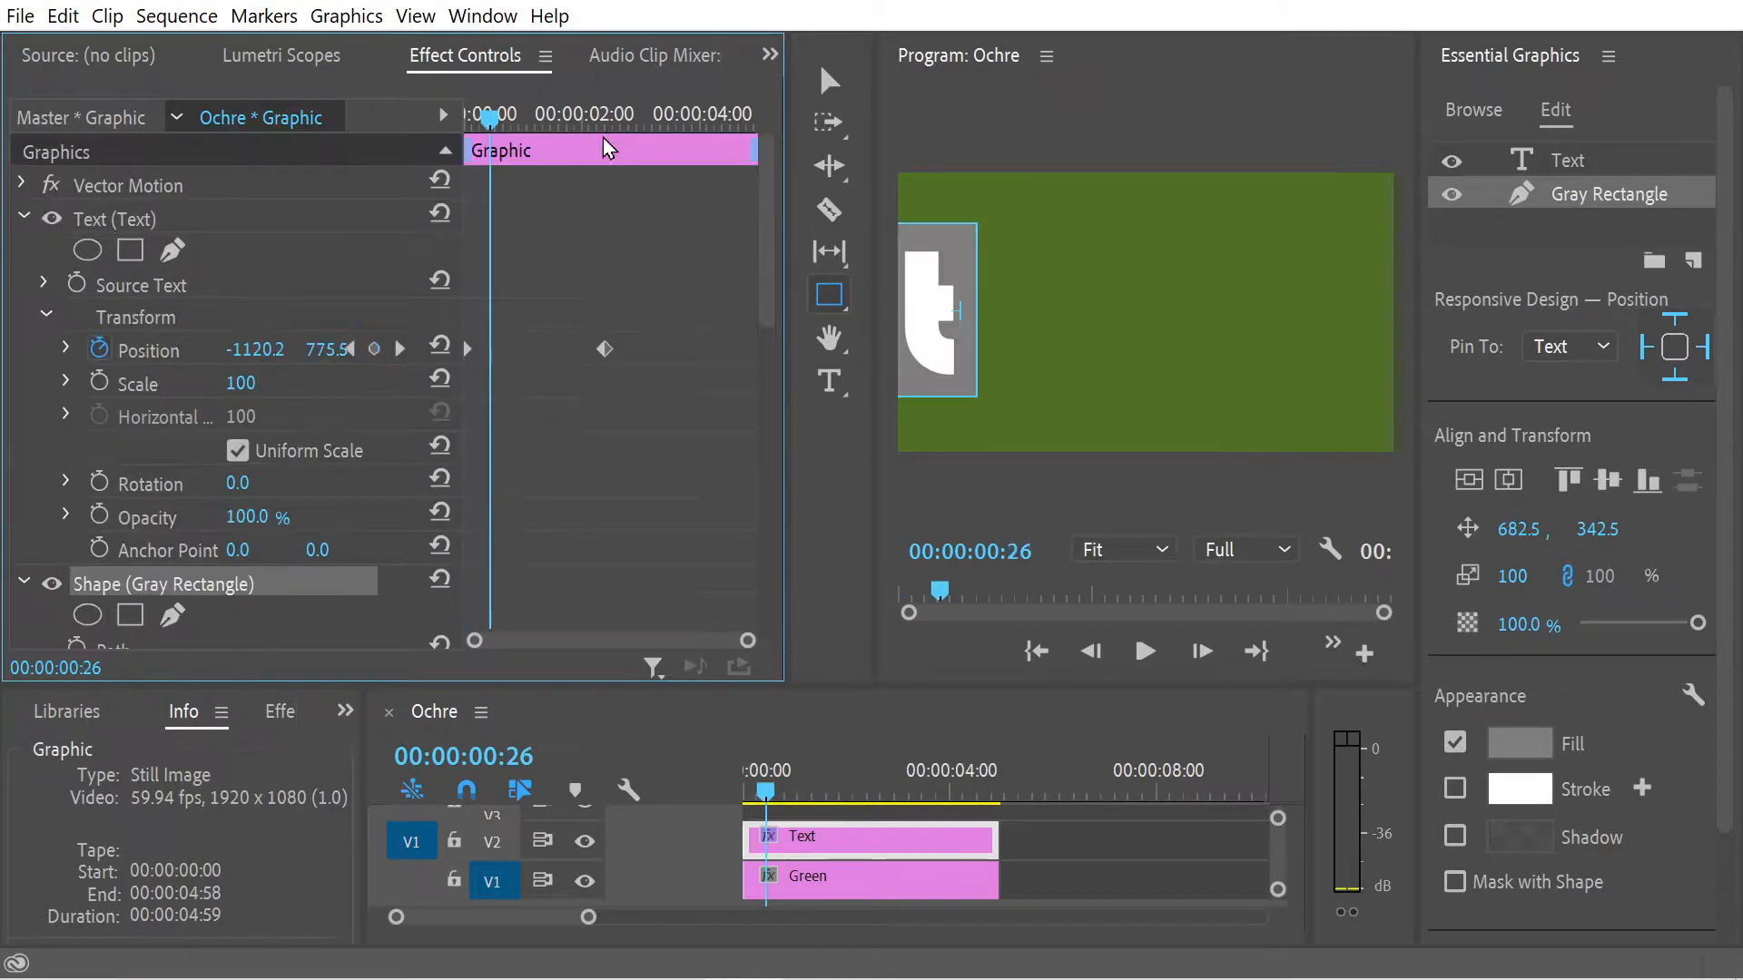
{"action": "left_click_drag", "start_coordinate": [535, 110], "coordinate": [445, 153]}
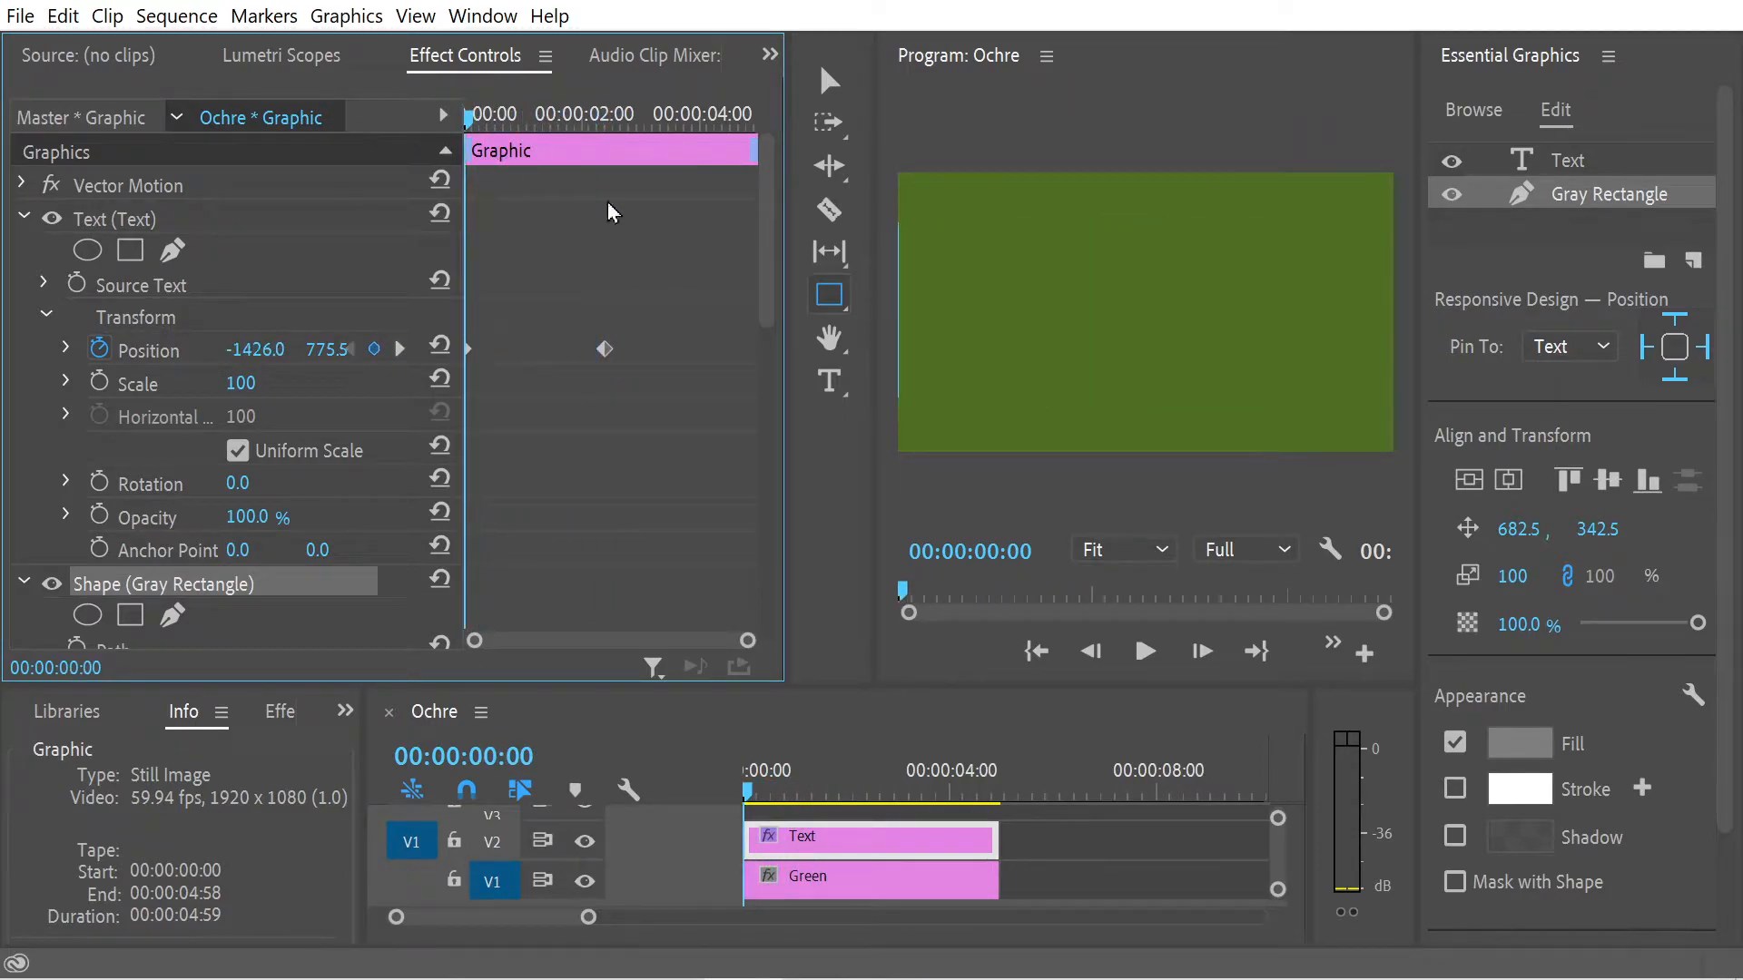
{"action": "mouse_move", "coordinate": [762, 262]}
{"action": "left_mouse_down"}
{"action": "mouse_move", "coordinate": [765, 430]}
{"action": "mouse_move", "coordinate": [766, 227]}
{"action": "left_mouse_up"}
{"action": "left_click_drag", "start_coordinate": [764, 227], "coordinate": [759, 372]}
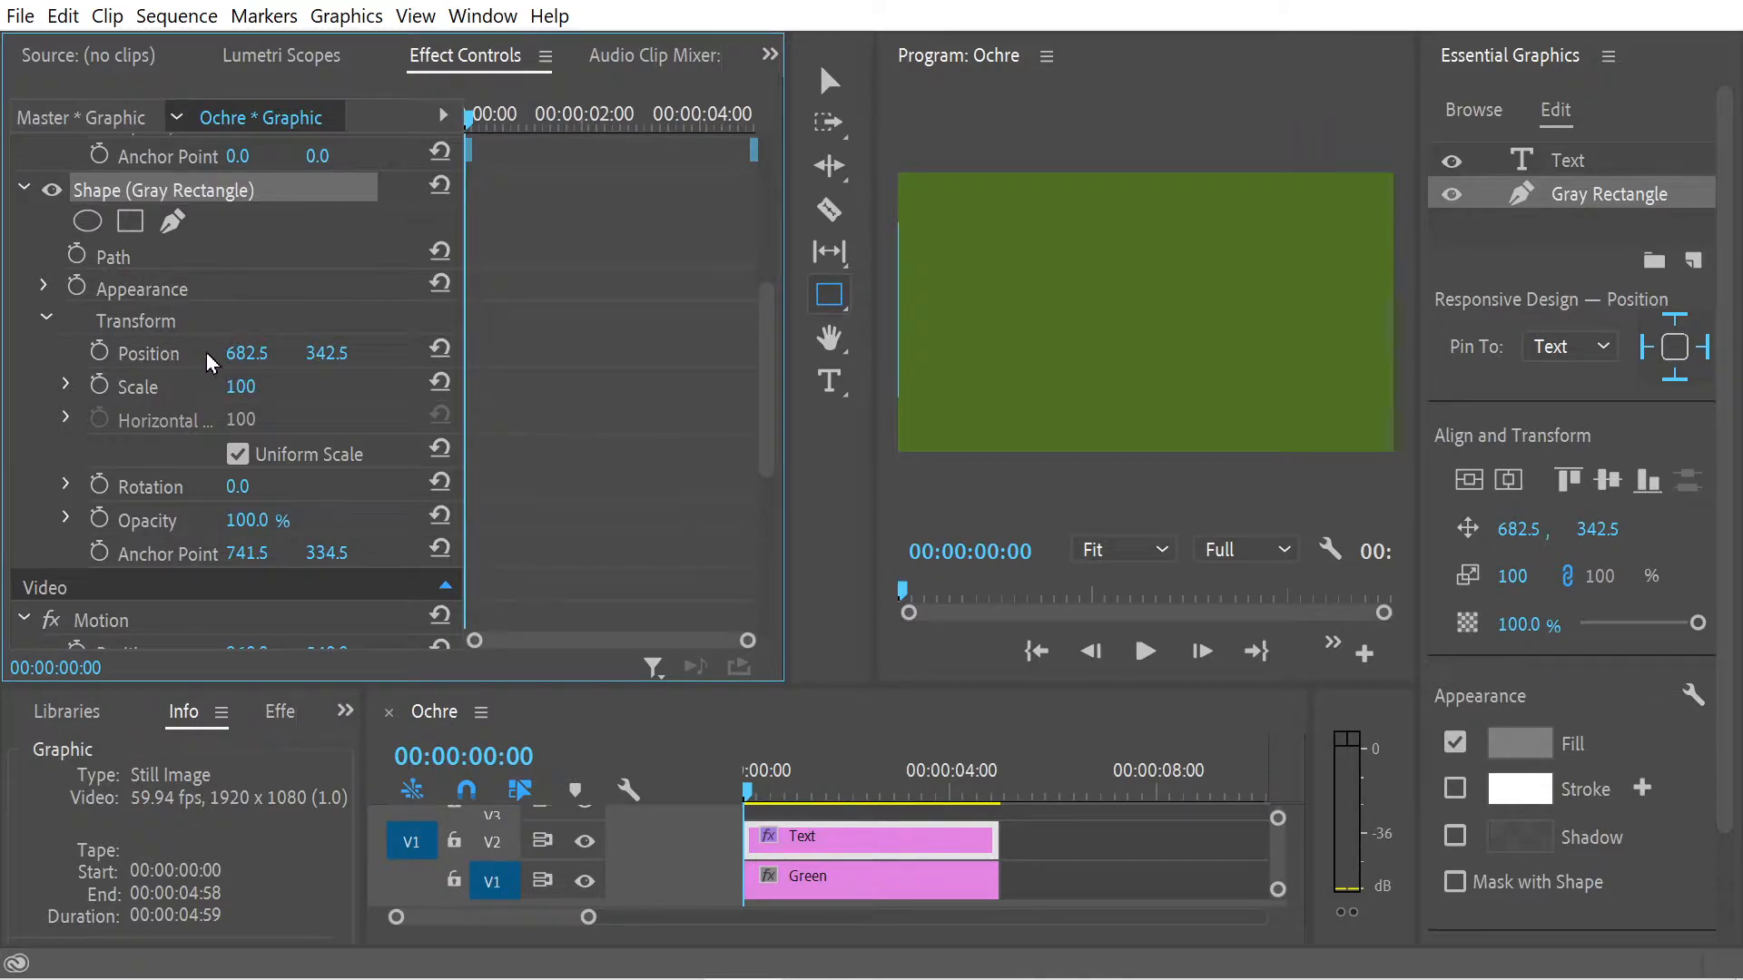
Check the Gray Rectangle's Position while scrubbing between the start and 00:00:02:30, and collapse the layer properties
{"action": "left_click_drag", "start_coordinate": [496, 127], "coordinate": [613, 135]}
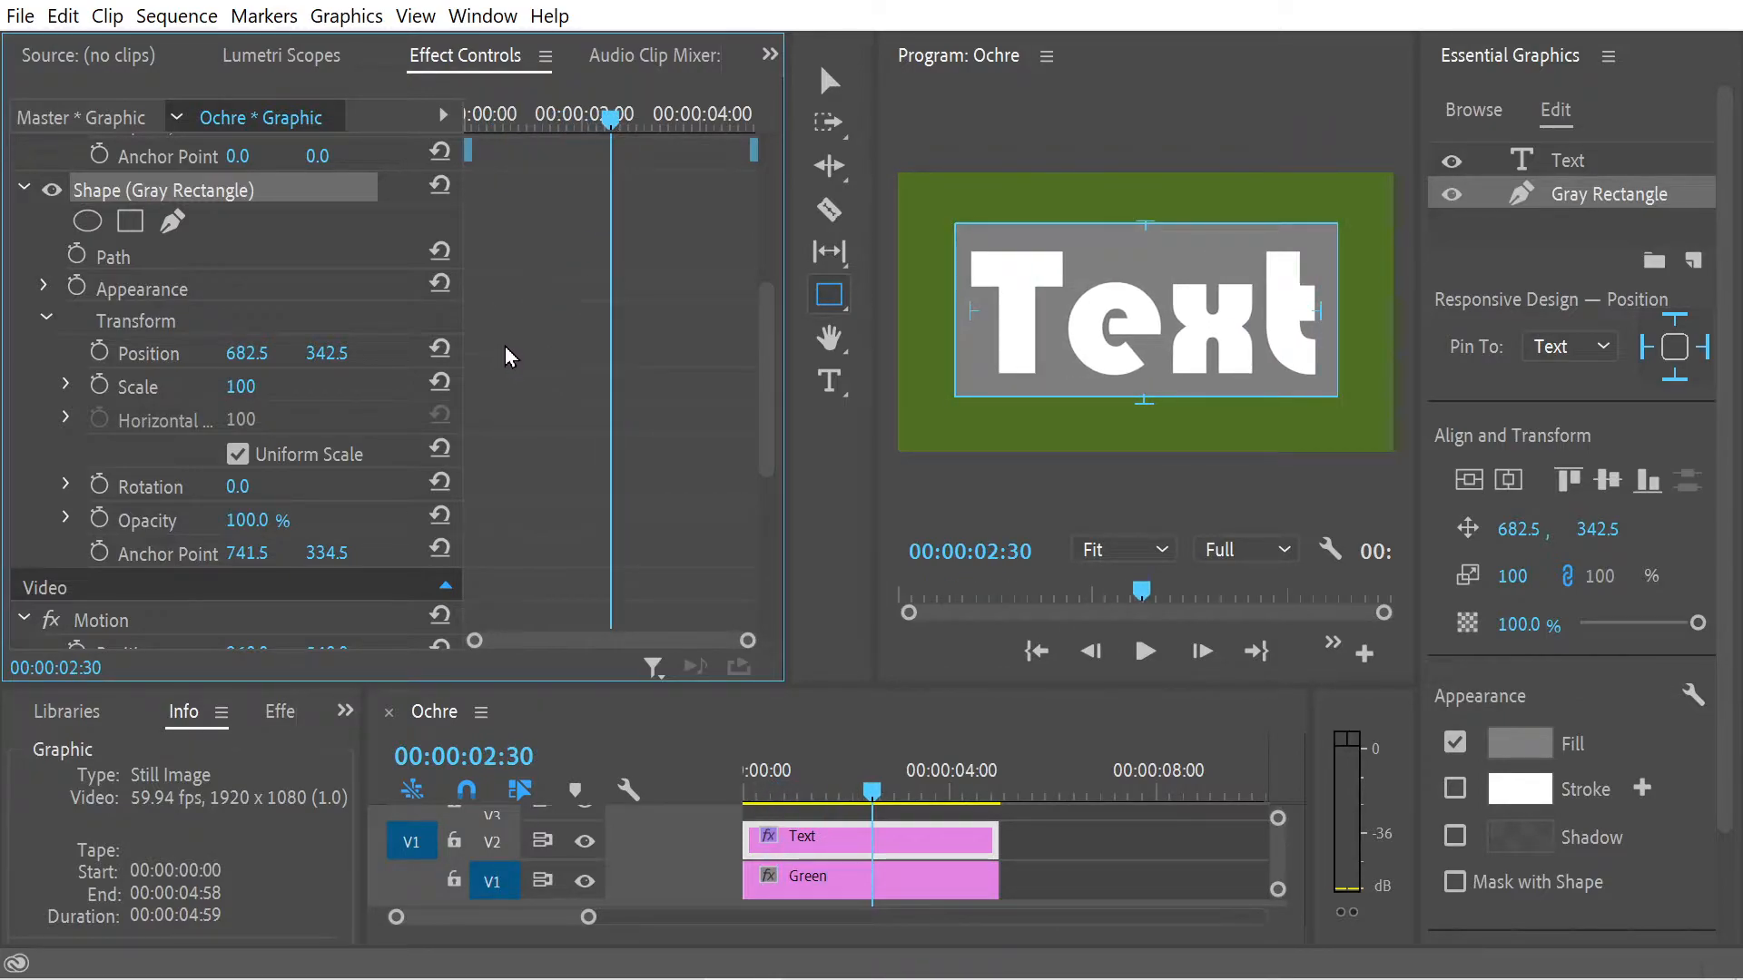
{"action": "left_click_drag", "start_coordinate": [638, 130], "coordinate": [416, 134]}
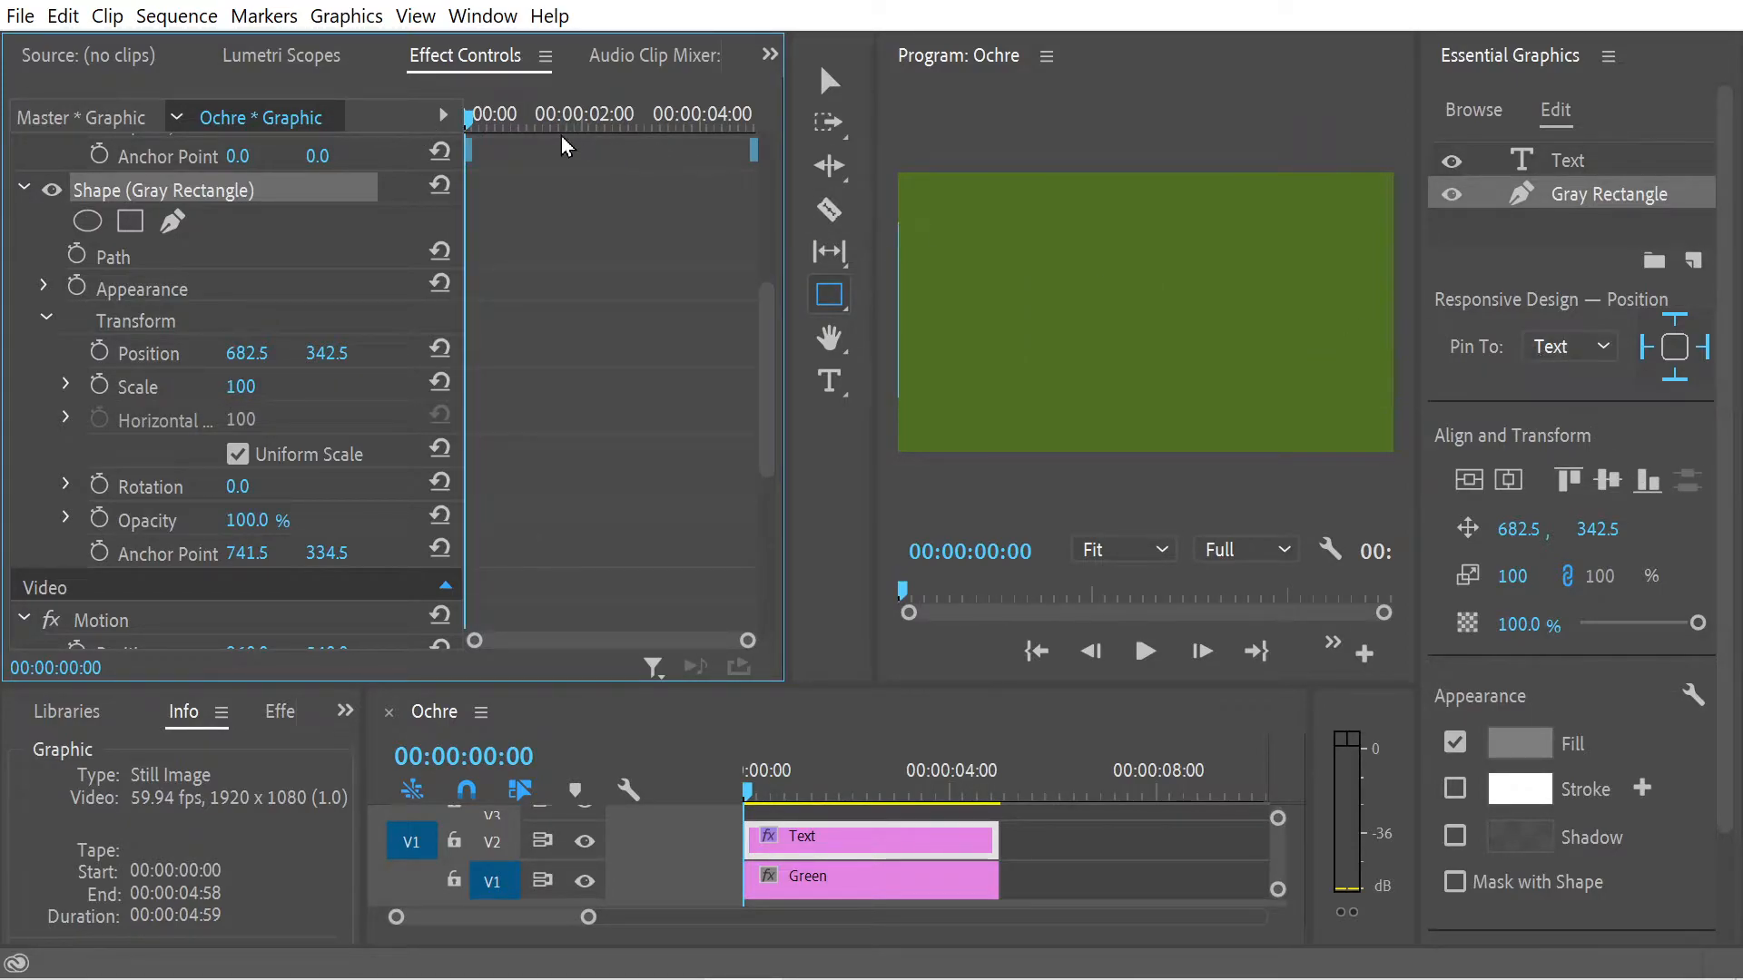
{"action": "left_click", "coordinate": [518, 113]}
{"action": "left_click_drag", "start_coordinate": [520, 109], "coordinate": [465, 178]}
{"action": "left_click", "coordinate": [25, 191]}
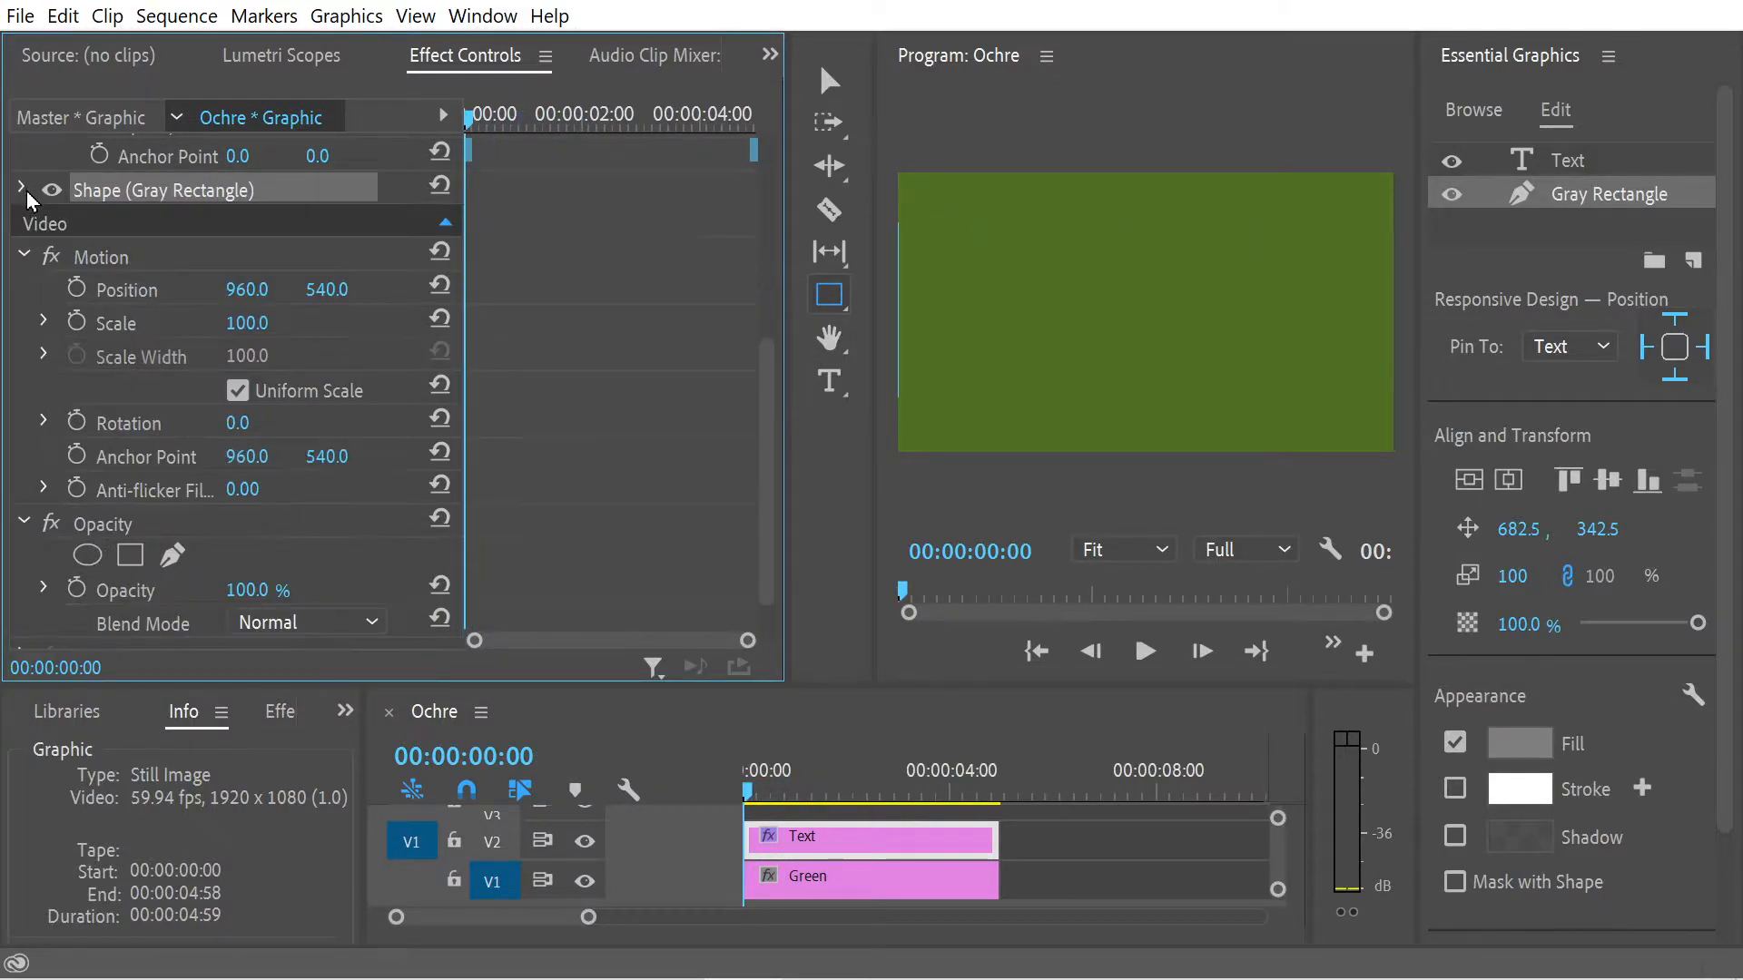
{"action": "left_click", "coordinate": [19, 262]}
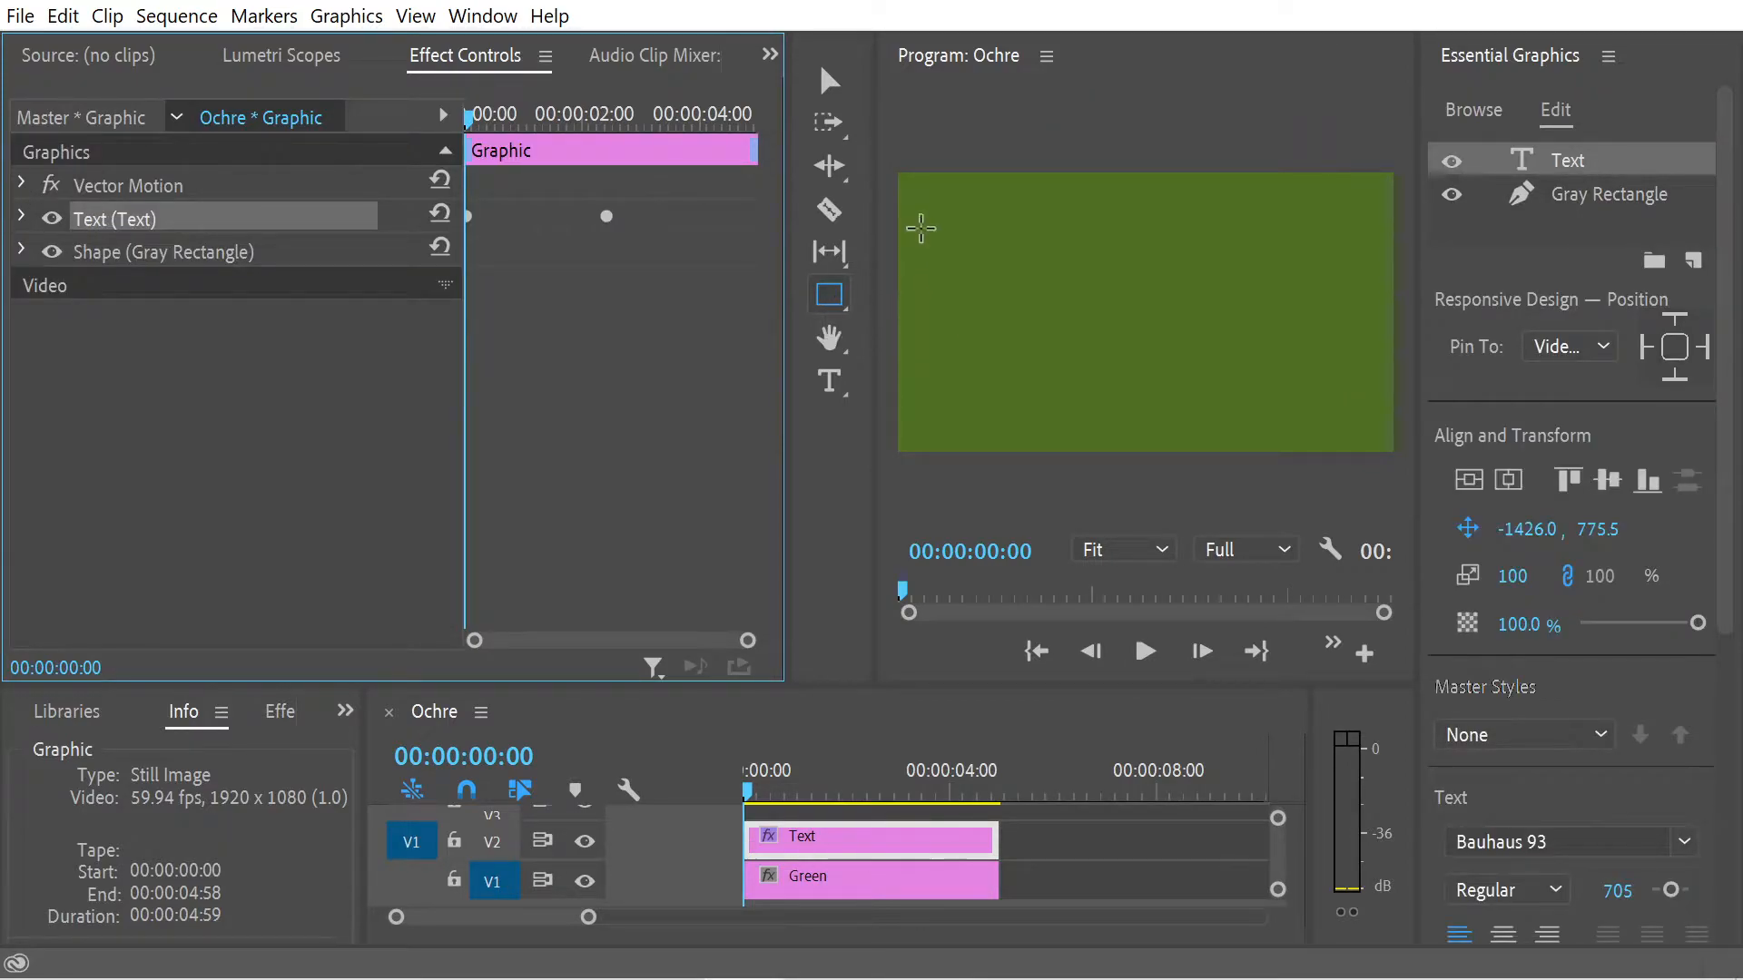
Draw a circle about 363 pixels across with the Ellipse tool, centred at about 446, 335 in the frame
{"action": "left_click", "coordinate": [830, 299]}
{"action": "left_click_drag", "start_coordinate": [833, 302], "coordinate": [931, 356]}
{"action": "left_click", "coordinate": [983, 230]}
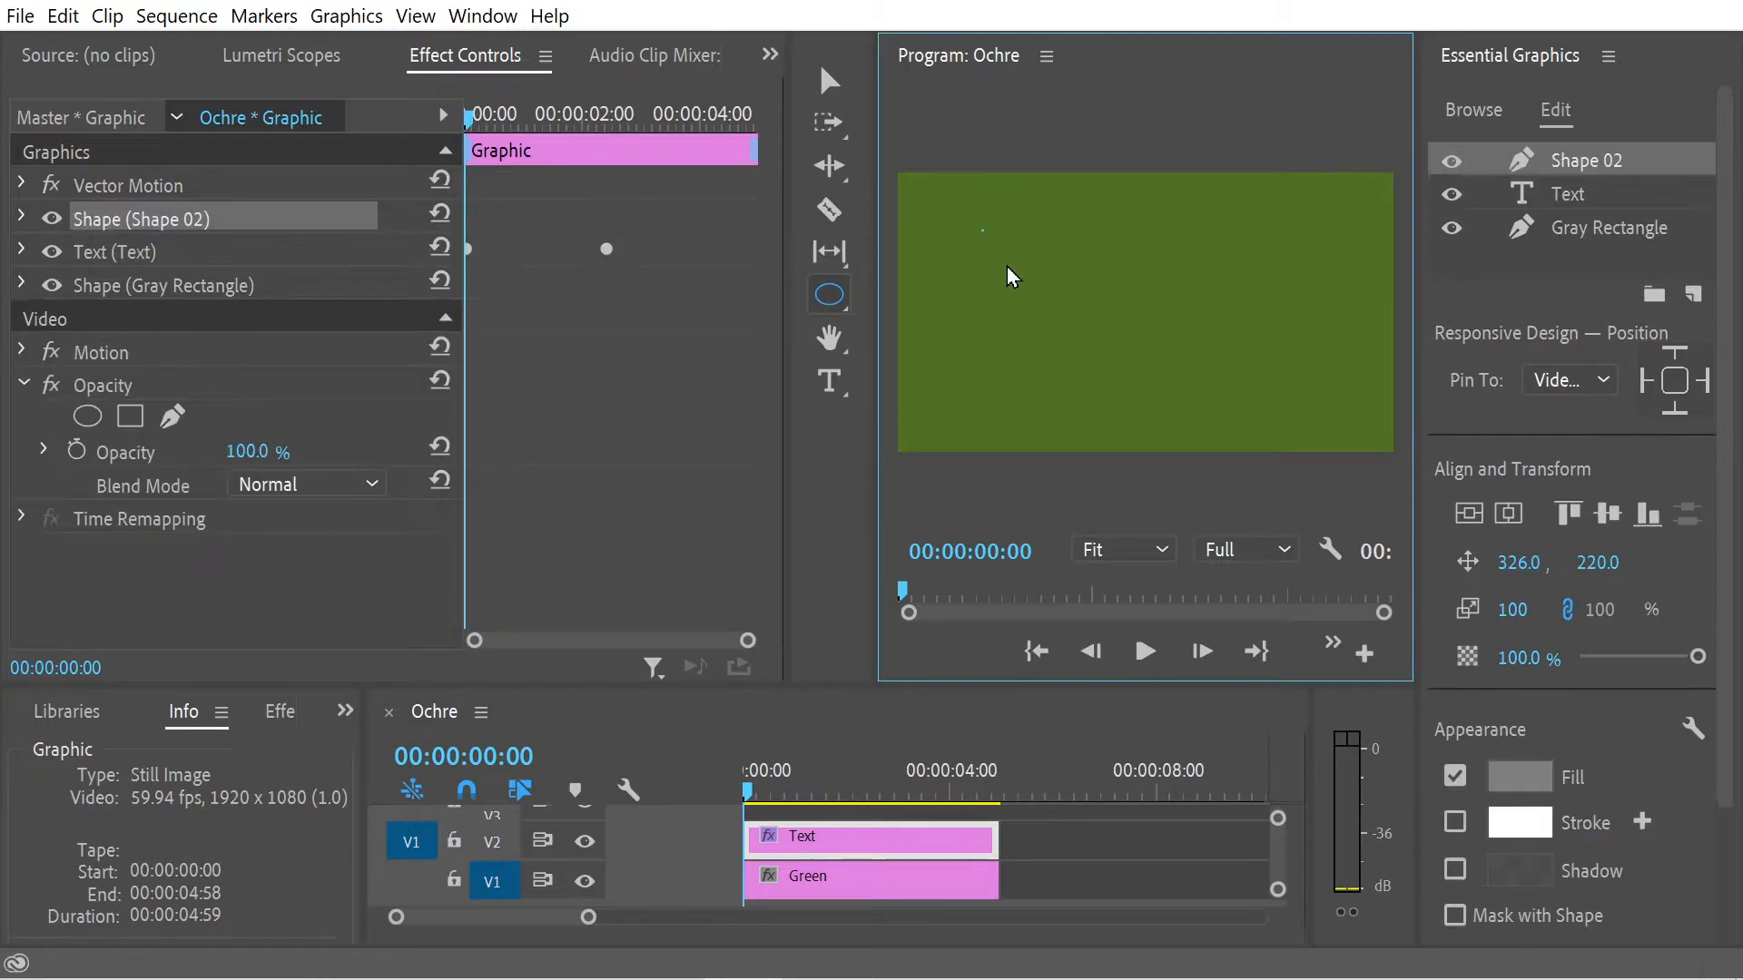
{"action": "key", "text": "ctrl+z"}
{"action": "left_click_drag", "start_coordinate": [964, 213], "coordinate": [1059, 306]}
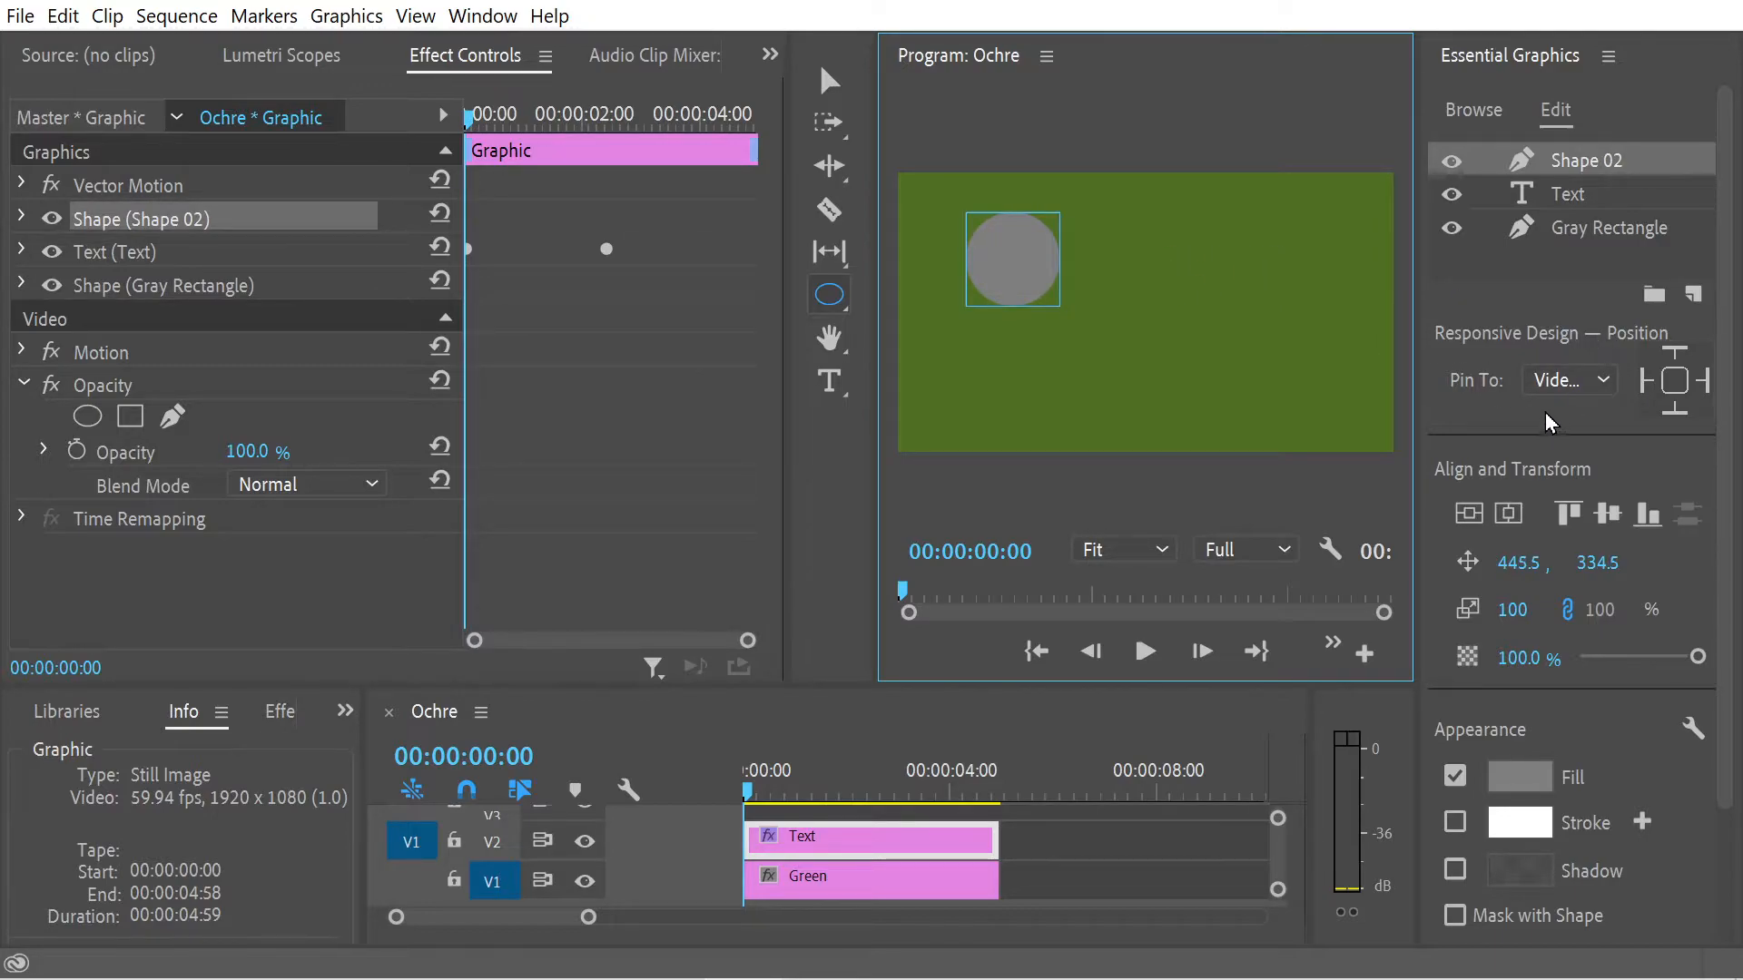
Rename the circle's layer as Gray Ellipse and place it between the Text and Gray Rectangle layers
{"action": "left_click", "coordinate": [1563, 161]}
{"action": "double_click", "coordinate": [1563, 161]}
{"action": "type", "text": "g"}
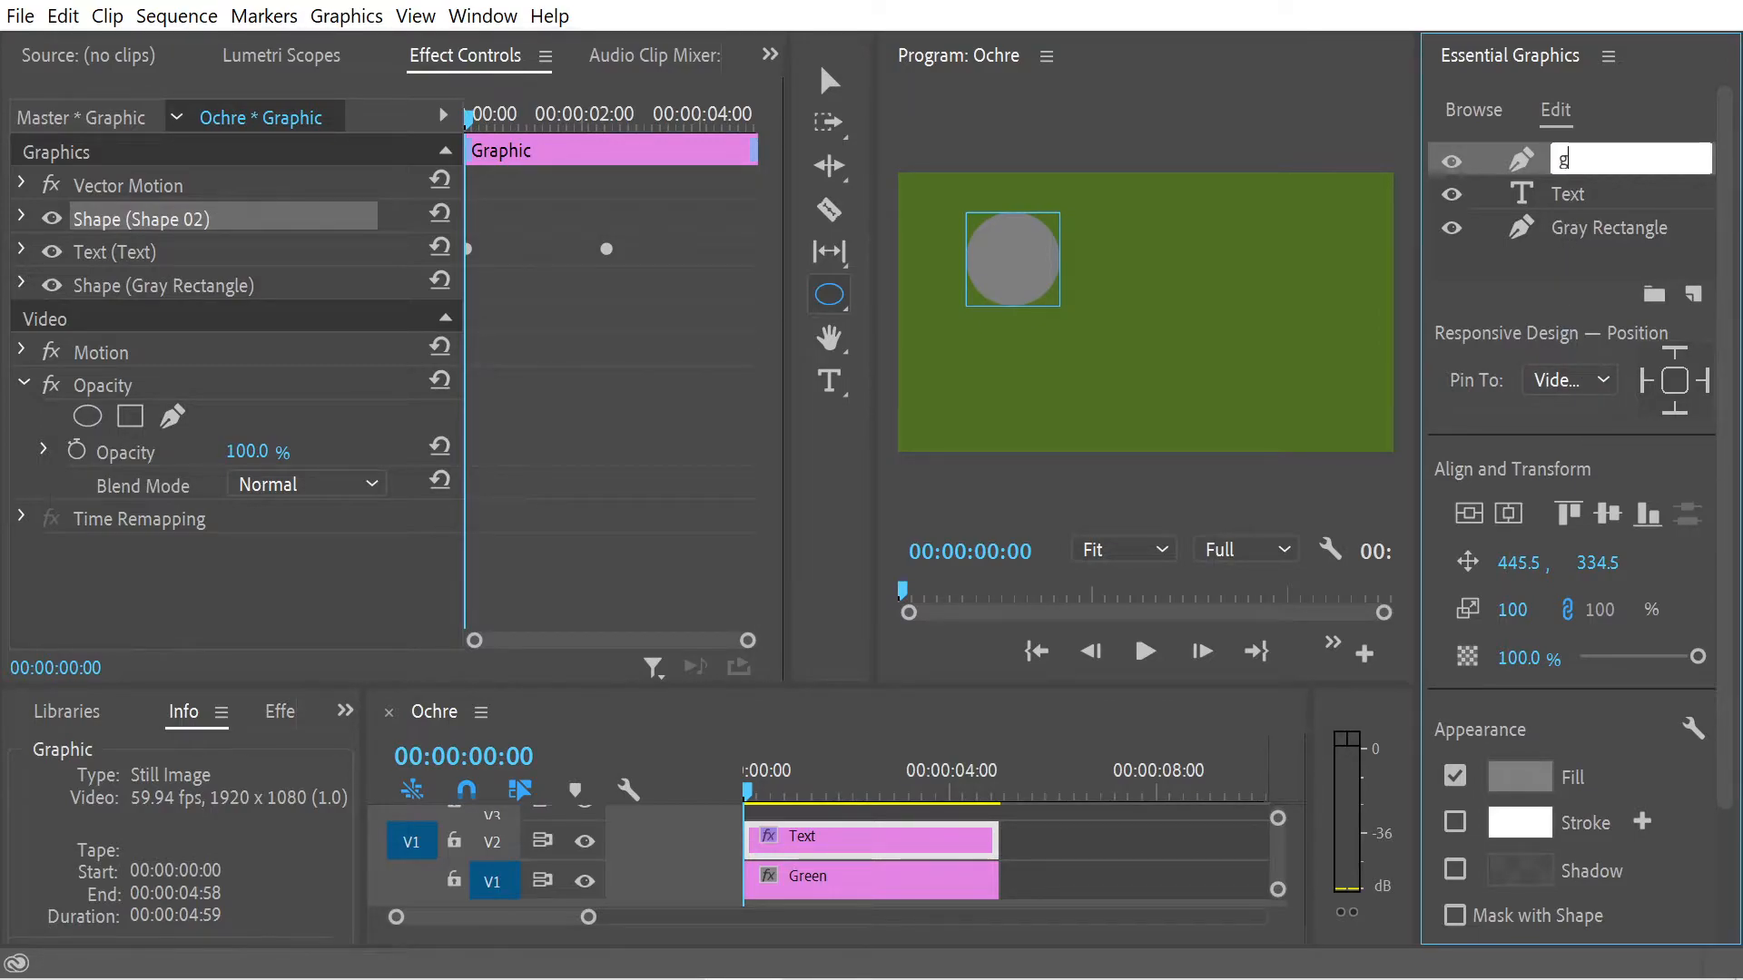
{"action": "type", "text": "ray Ellipse"}
{"action": "key", "text": "Return"}
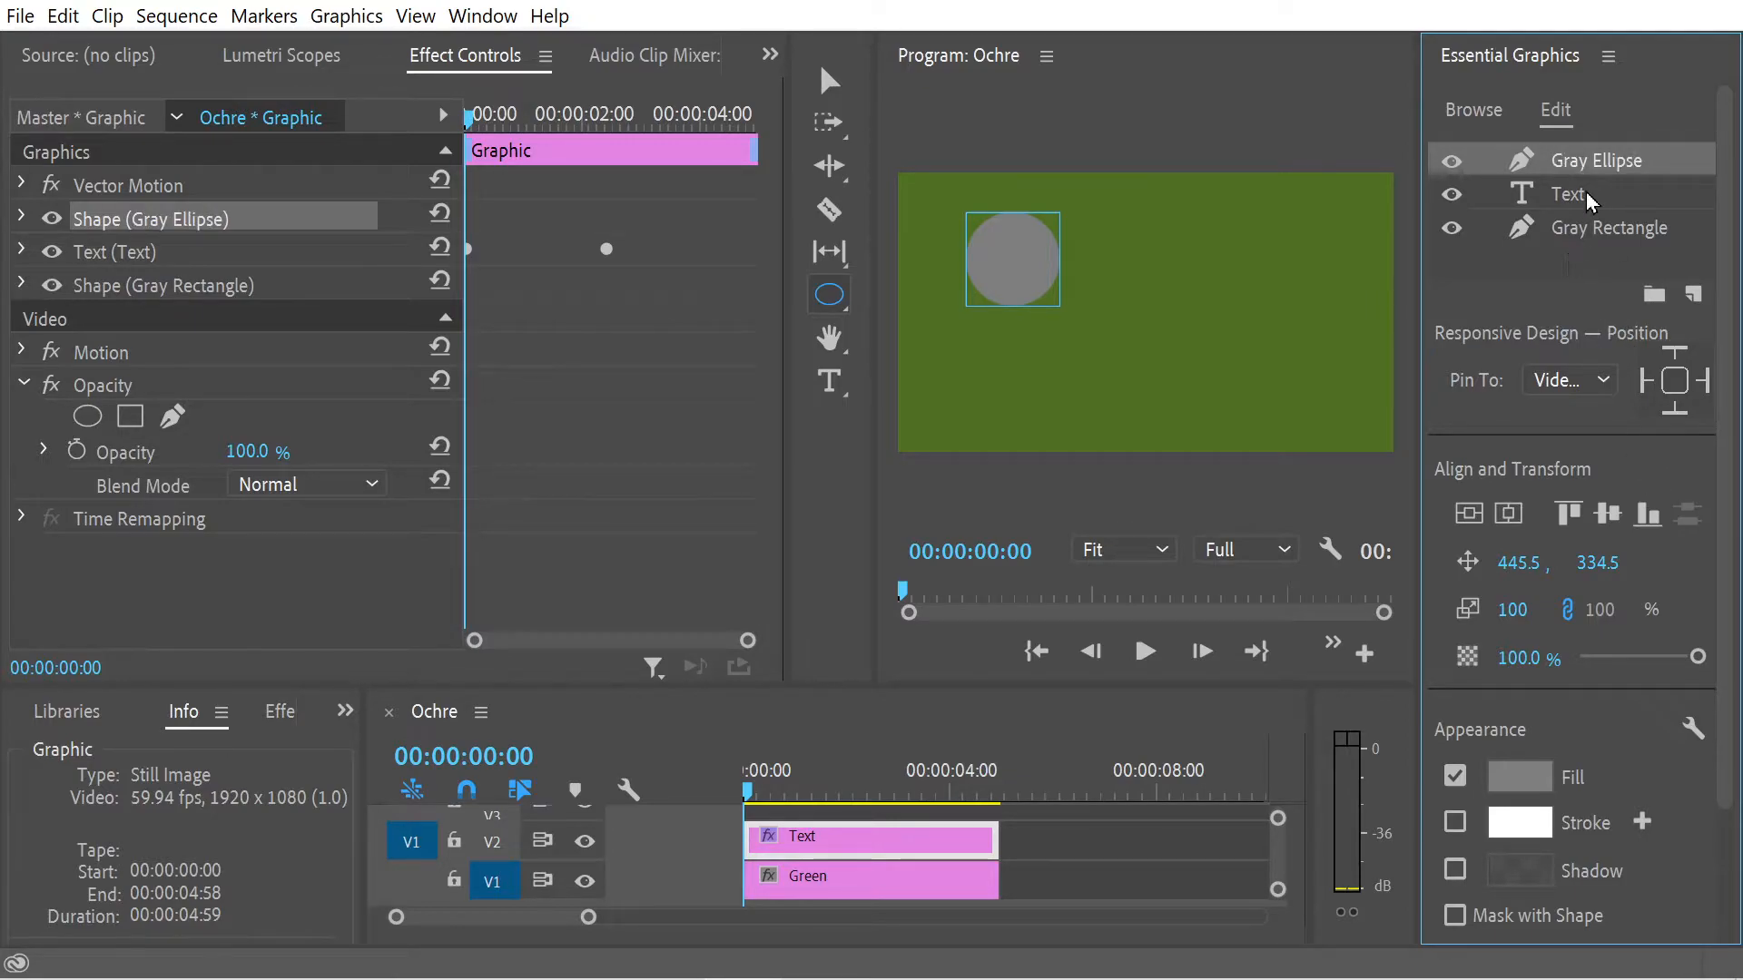
{"action": "left_click_drag", "start_coordinate": [1570, 169], "coordinate": [1570, 223]}
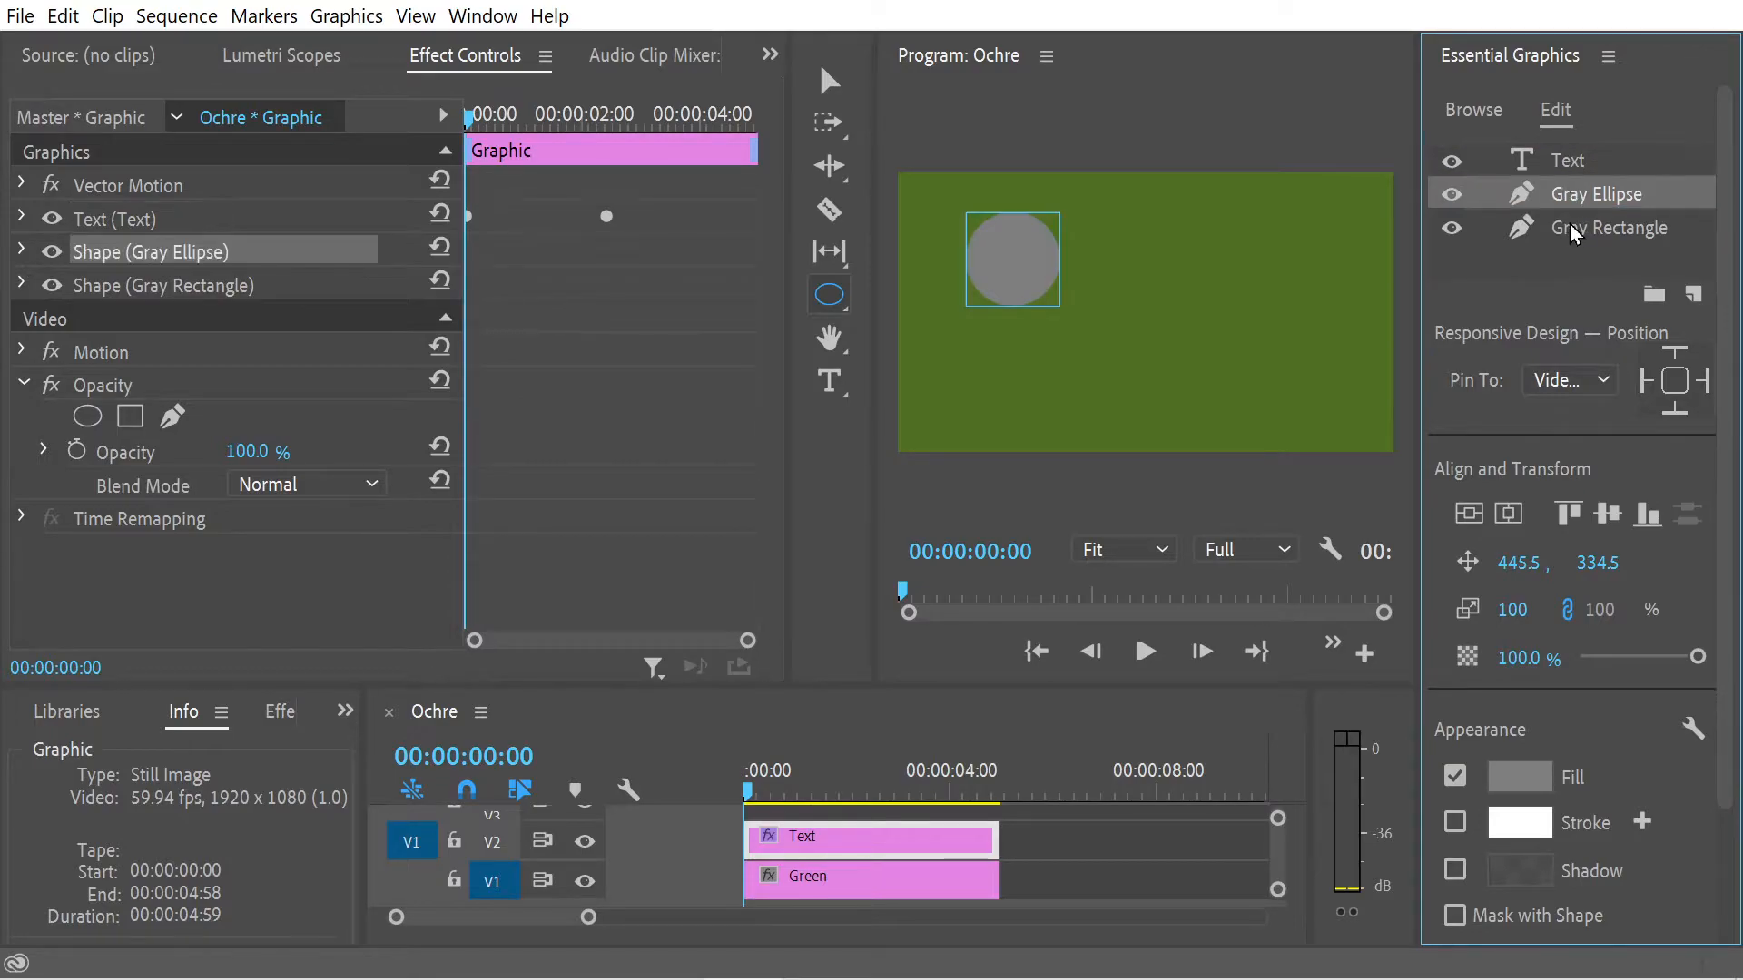
Pin the Gray Ellipse layer to the Text layer on all four sides
{"action": "left_click", "coordinate": [1581, 389]}
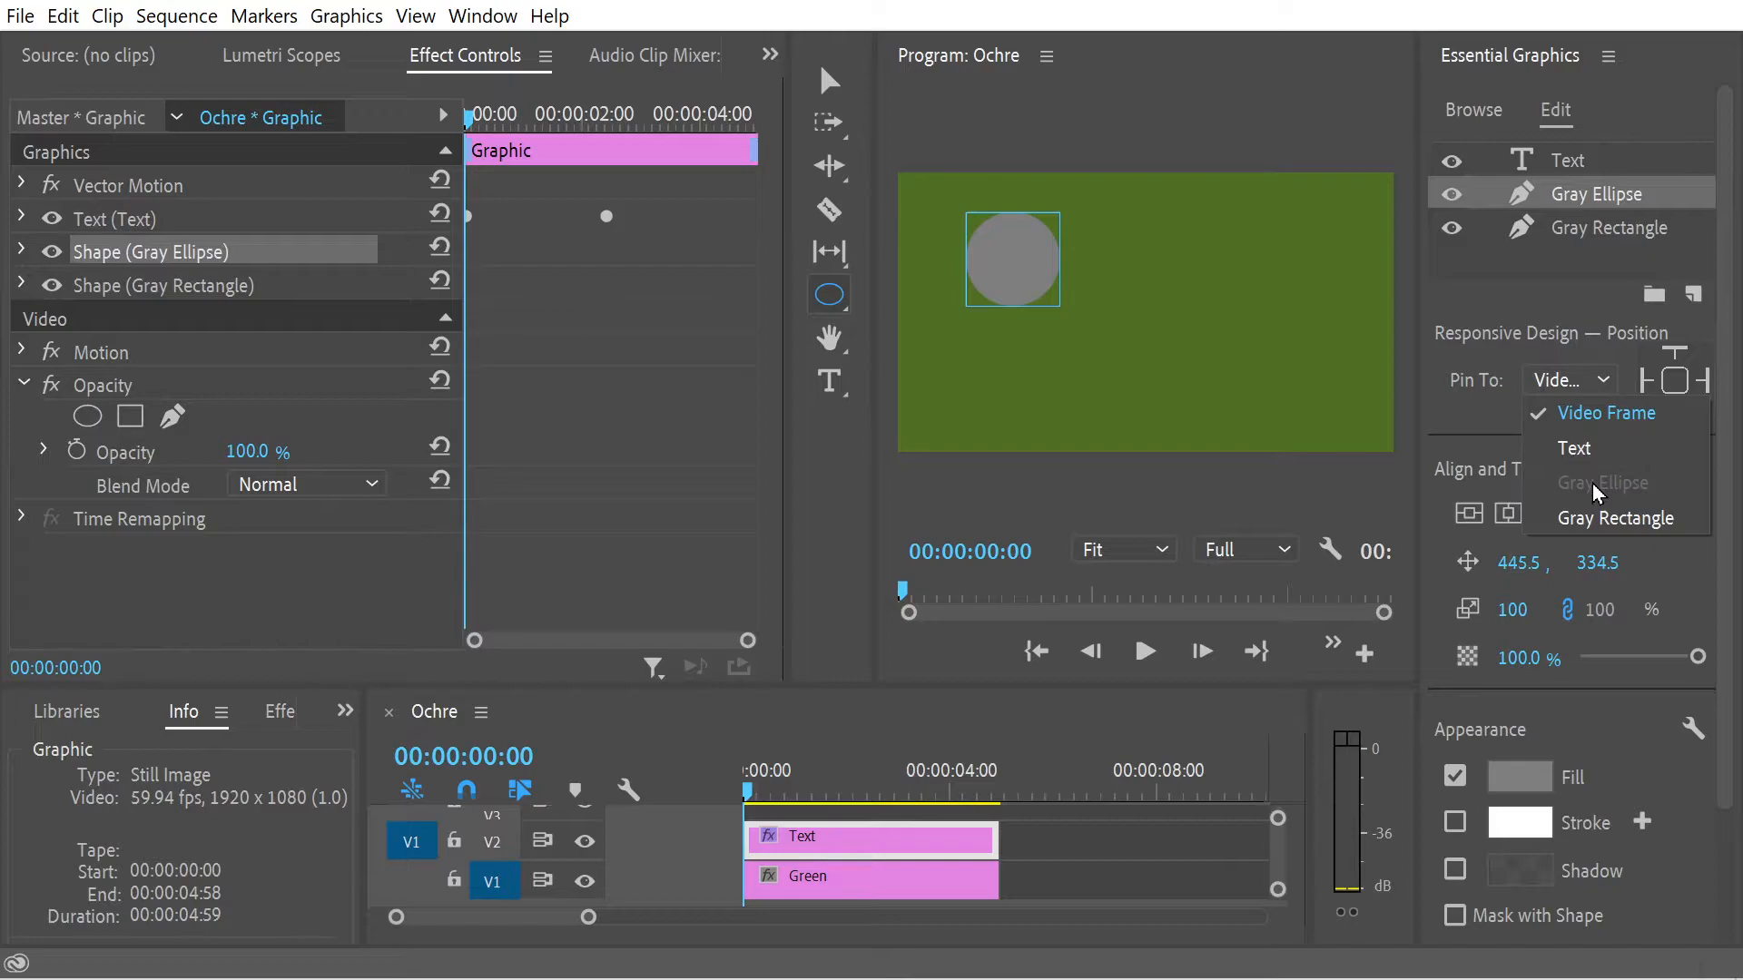
{"action": "left_click", "coordinate": [1585, 448]}
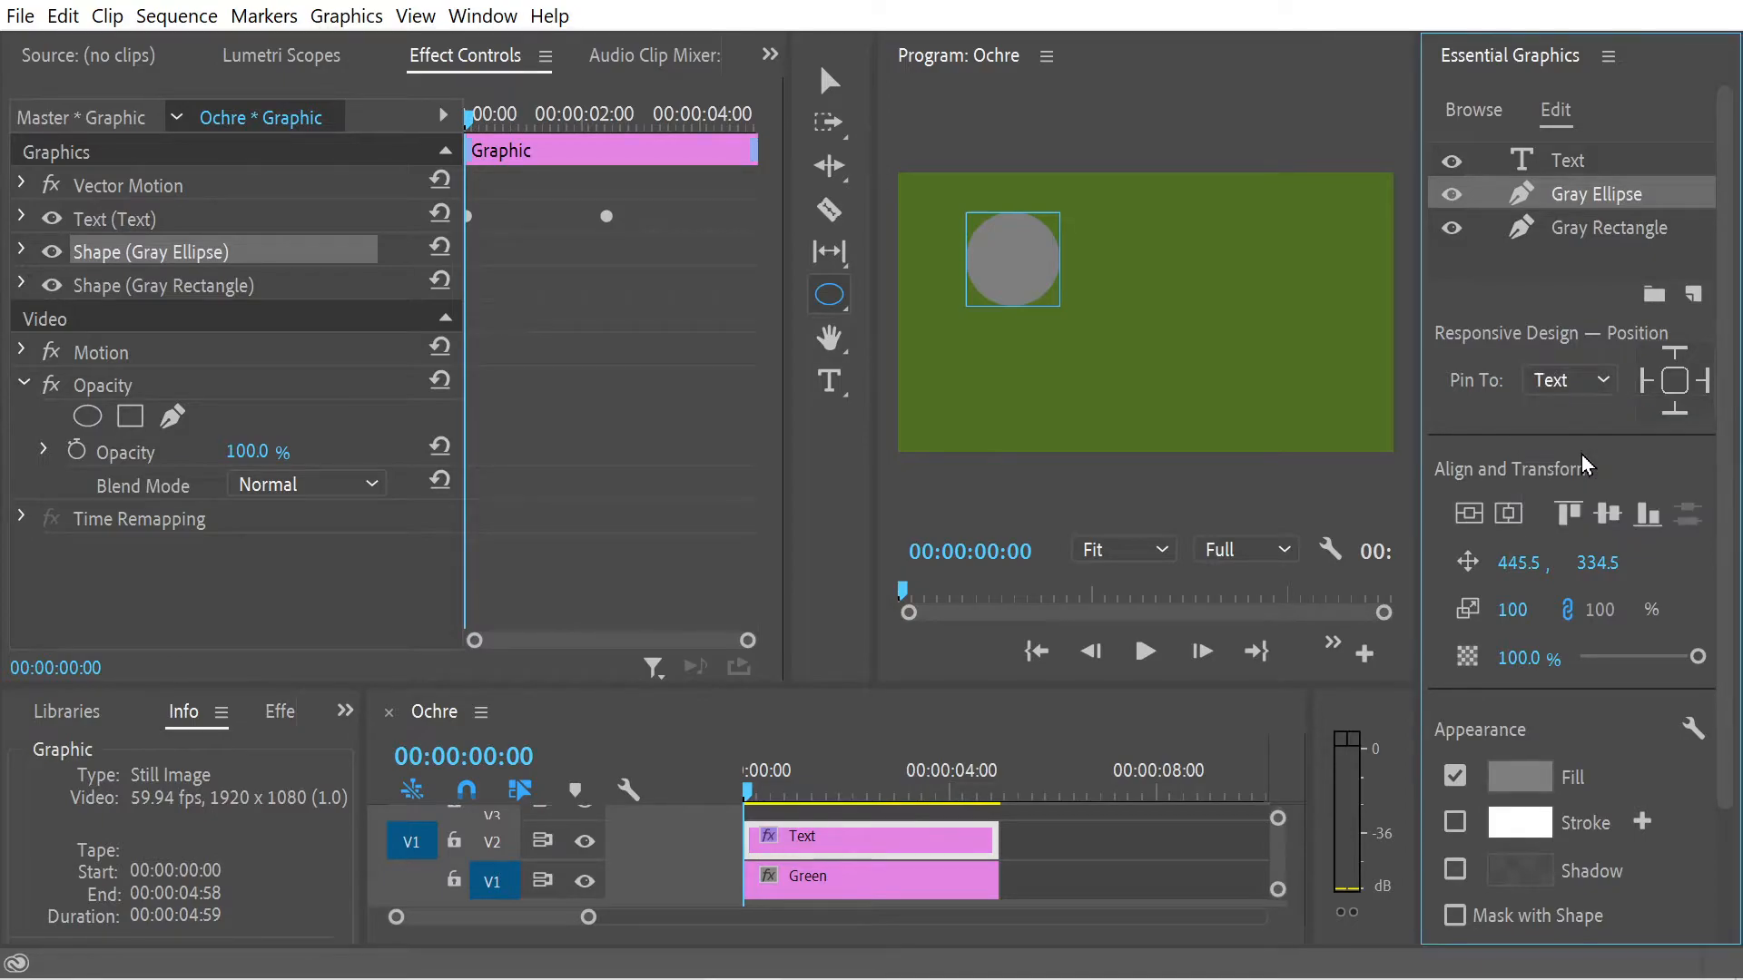
{"action": "left_click", "coordinate": [1670, 385]}
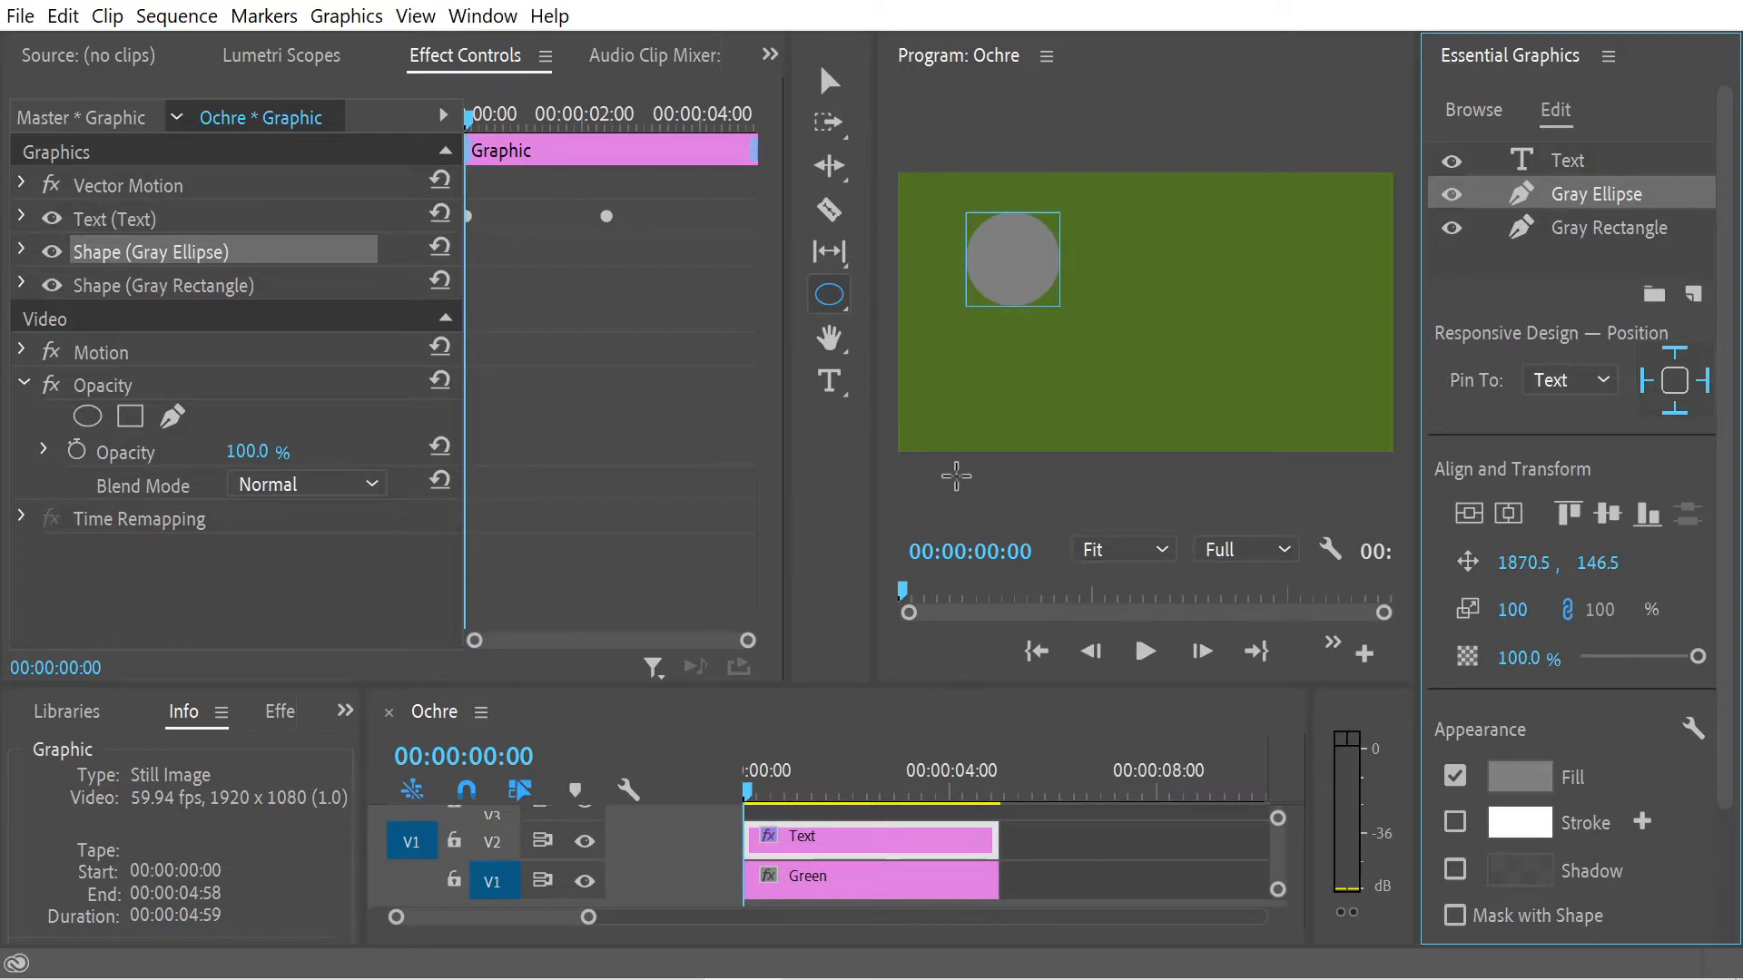
Expand the Gray Ellipse's properties and examine its Position for keyframes while scrubbing the animation
{"action": "mouse_move", "coordinate": [466, 115]}
{"action": "left_mouse_down"}
{"action": "mouse_move", "coordinate": [626, 136]}
{"action": "mouse_move", "coordinate": [484, 145]}
{"action": "mouse_move", "coordinate": [611, 182]}
{"action": "mouse_move", "coordinate": [458, 145]}
{"action": "left_mouse_up"}
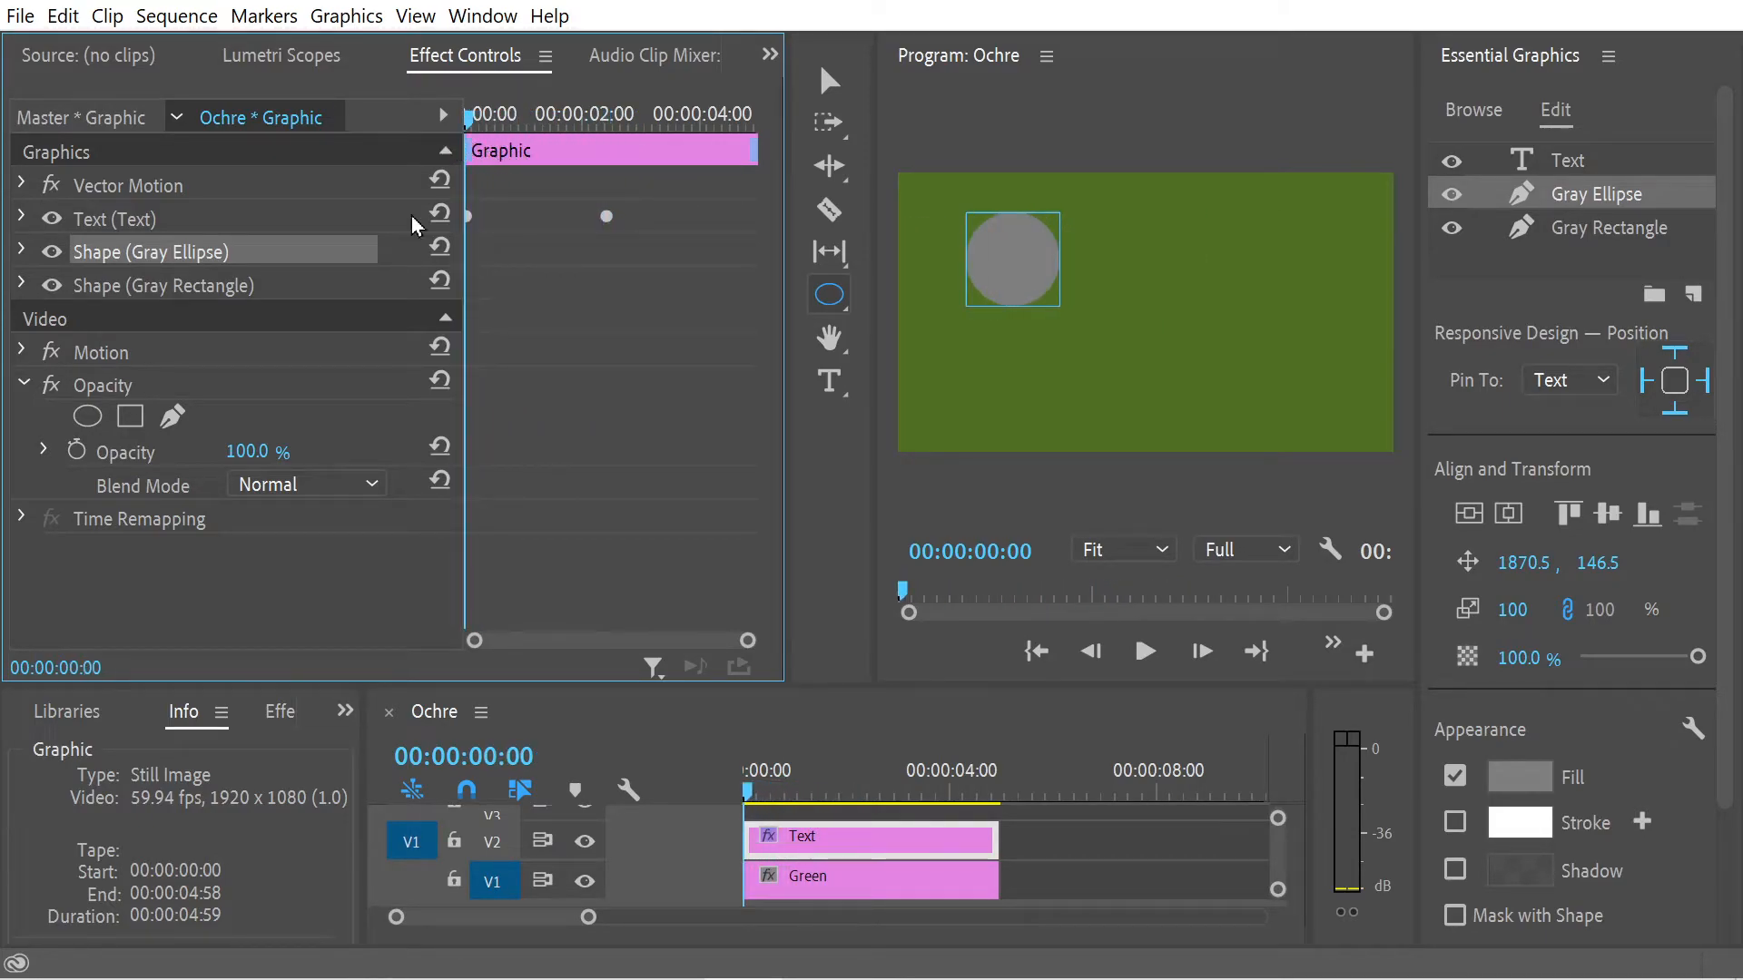
{"action": "left_click", "coordinate": [22, 251]}
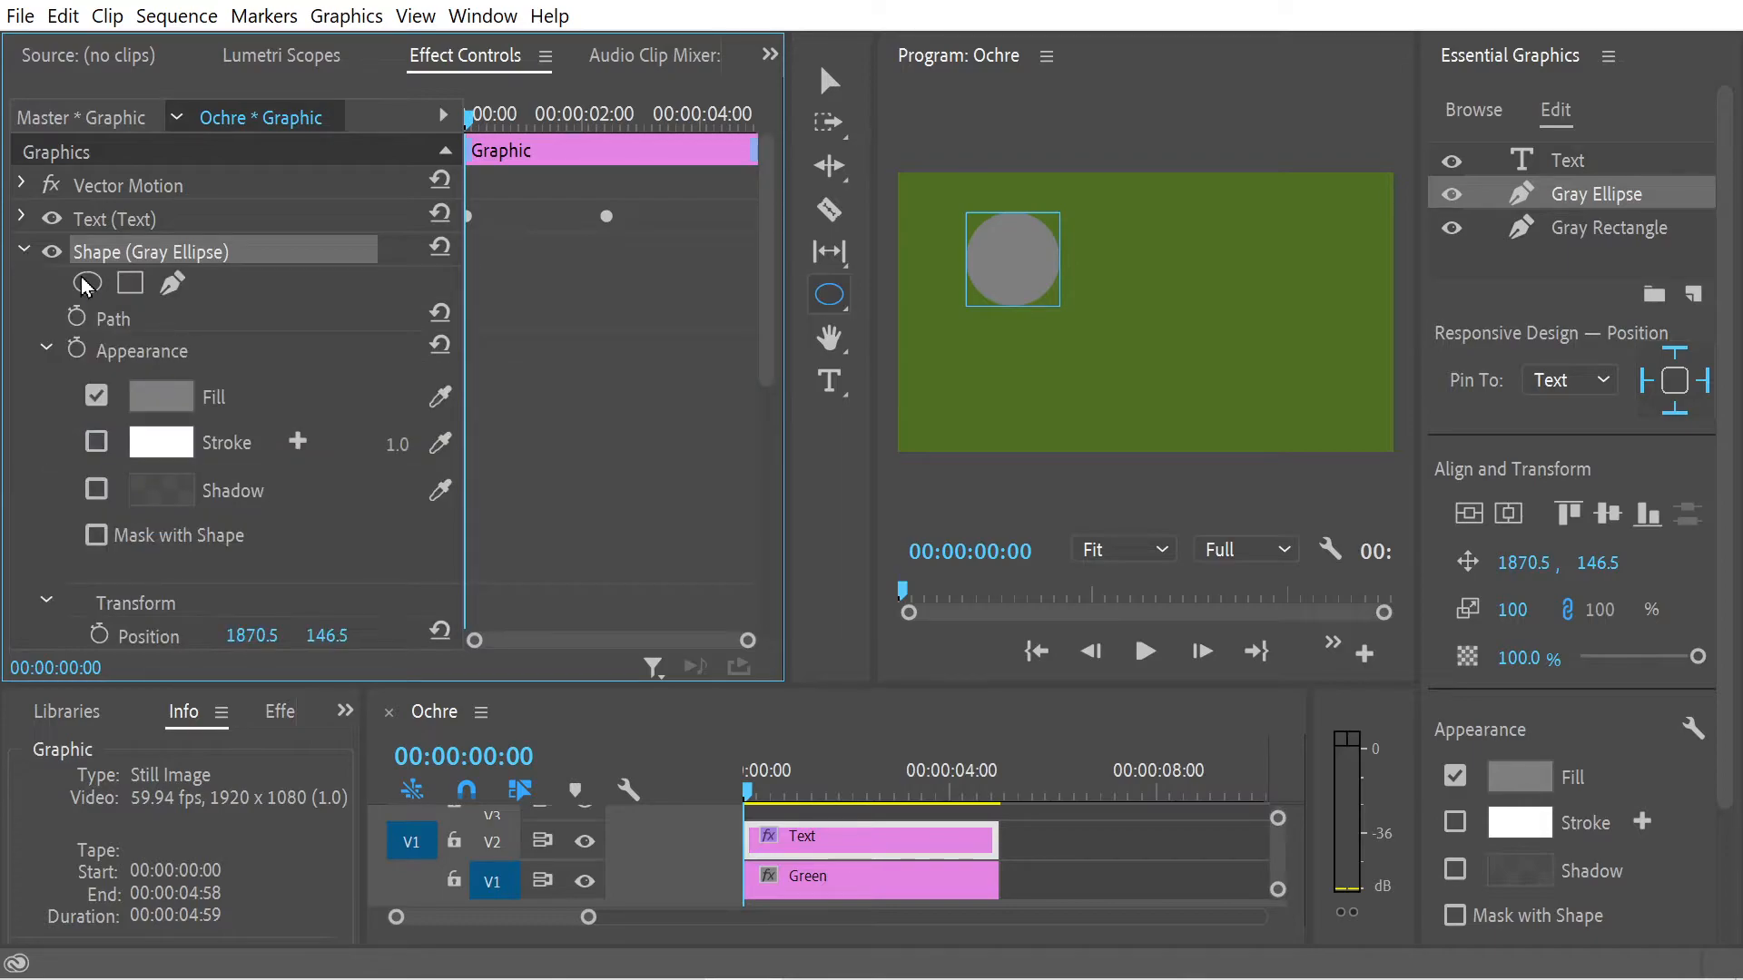
{"action": "left_click_drag", "start_coordinate": [770, 372], "coordinate": [756, 505]}
{"action": "left_click", "coordinate": [168, 365]}
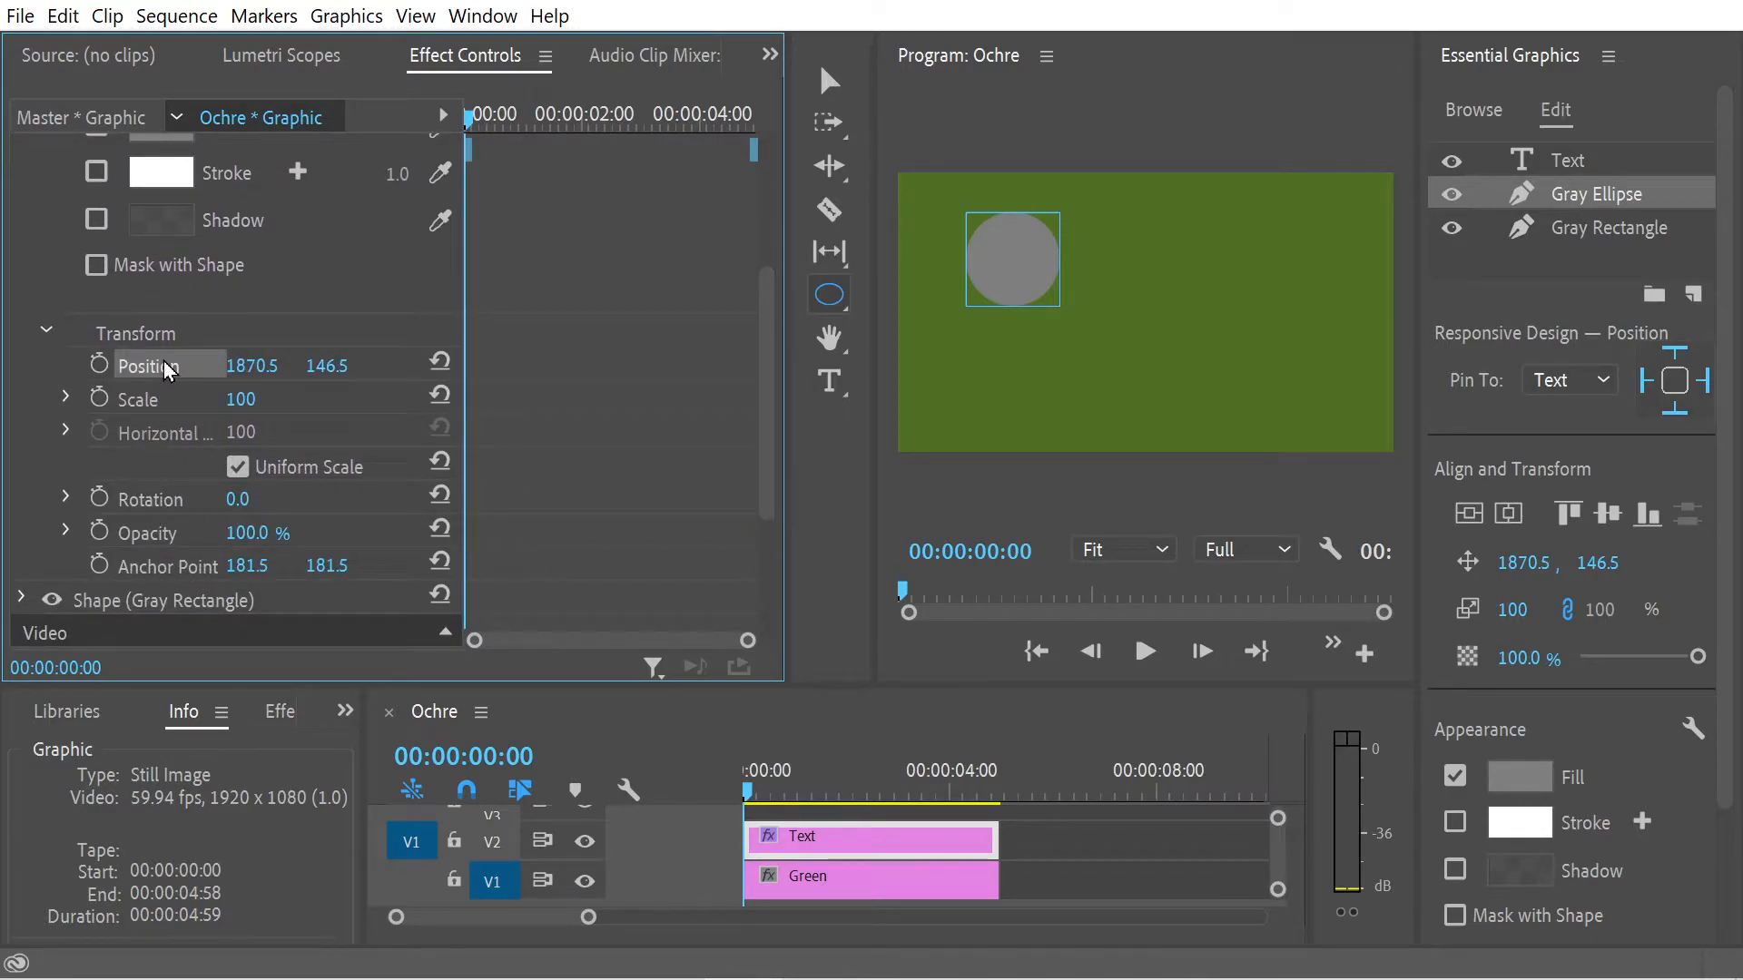
{"action": "left_click_drag", "start_coordinate": [505, 127], "coordinate": [448, 194]}
{"action": "mouse_move", "coordinate": [459, 211]}
{"action": "left_mouse_down"}
{"action": "mouse_move", "coordinate": [585, 229]}
{"action": "mouse_move", "coordinate": [436, 227]}
{"action": "mouse_move", "coordinate": [630, 247]}
{"action": "mouse_move", "coordinate": [461, 232]}
{"action": "left_mouse_up"}
Play back the pinned animation, return to the clip's start and review the Gray Ellipse's Transform properties
{"action": "left_click", "coordinate": [1145, 652]}
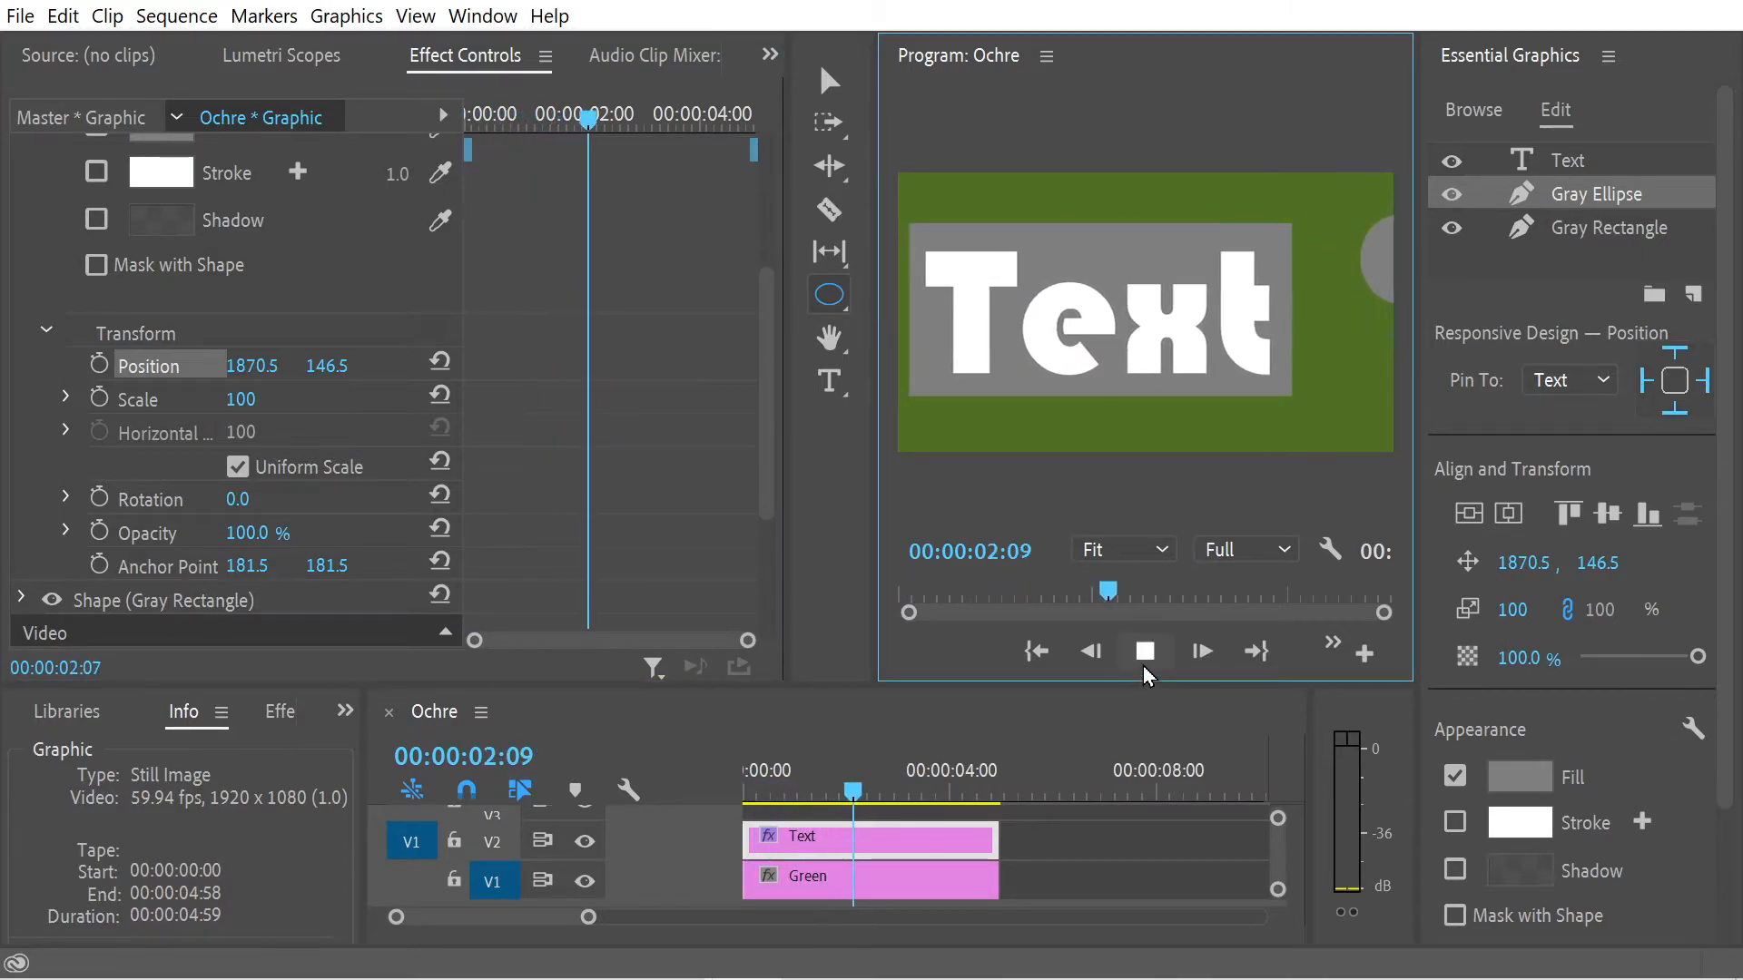
{"action": "left_click", "coordinate": [1146, 651]}
{"action": "left_click_drag", "start_coordinate": [582, 110], "coordinate": [455, 112]}
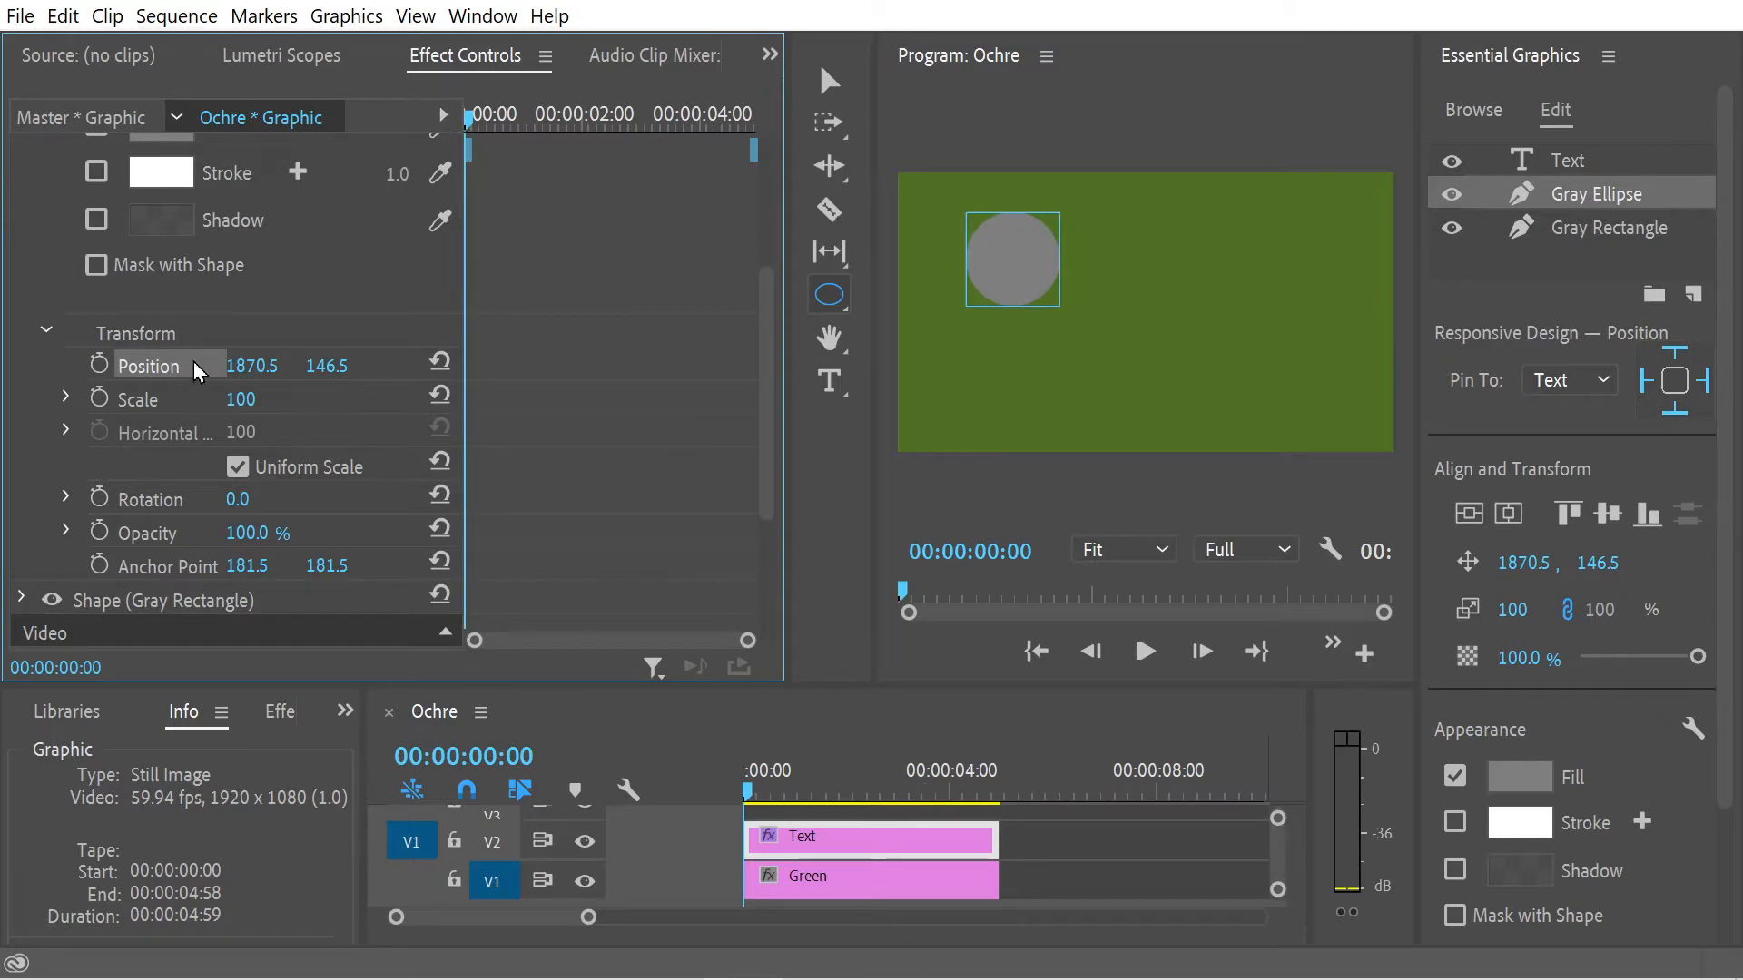
{"action": "left_click_drag", "start_coordinate": [766, 361], "coordinate": [754, 230]}
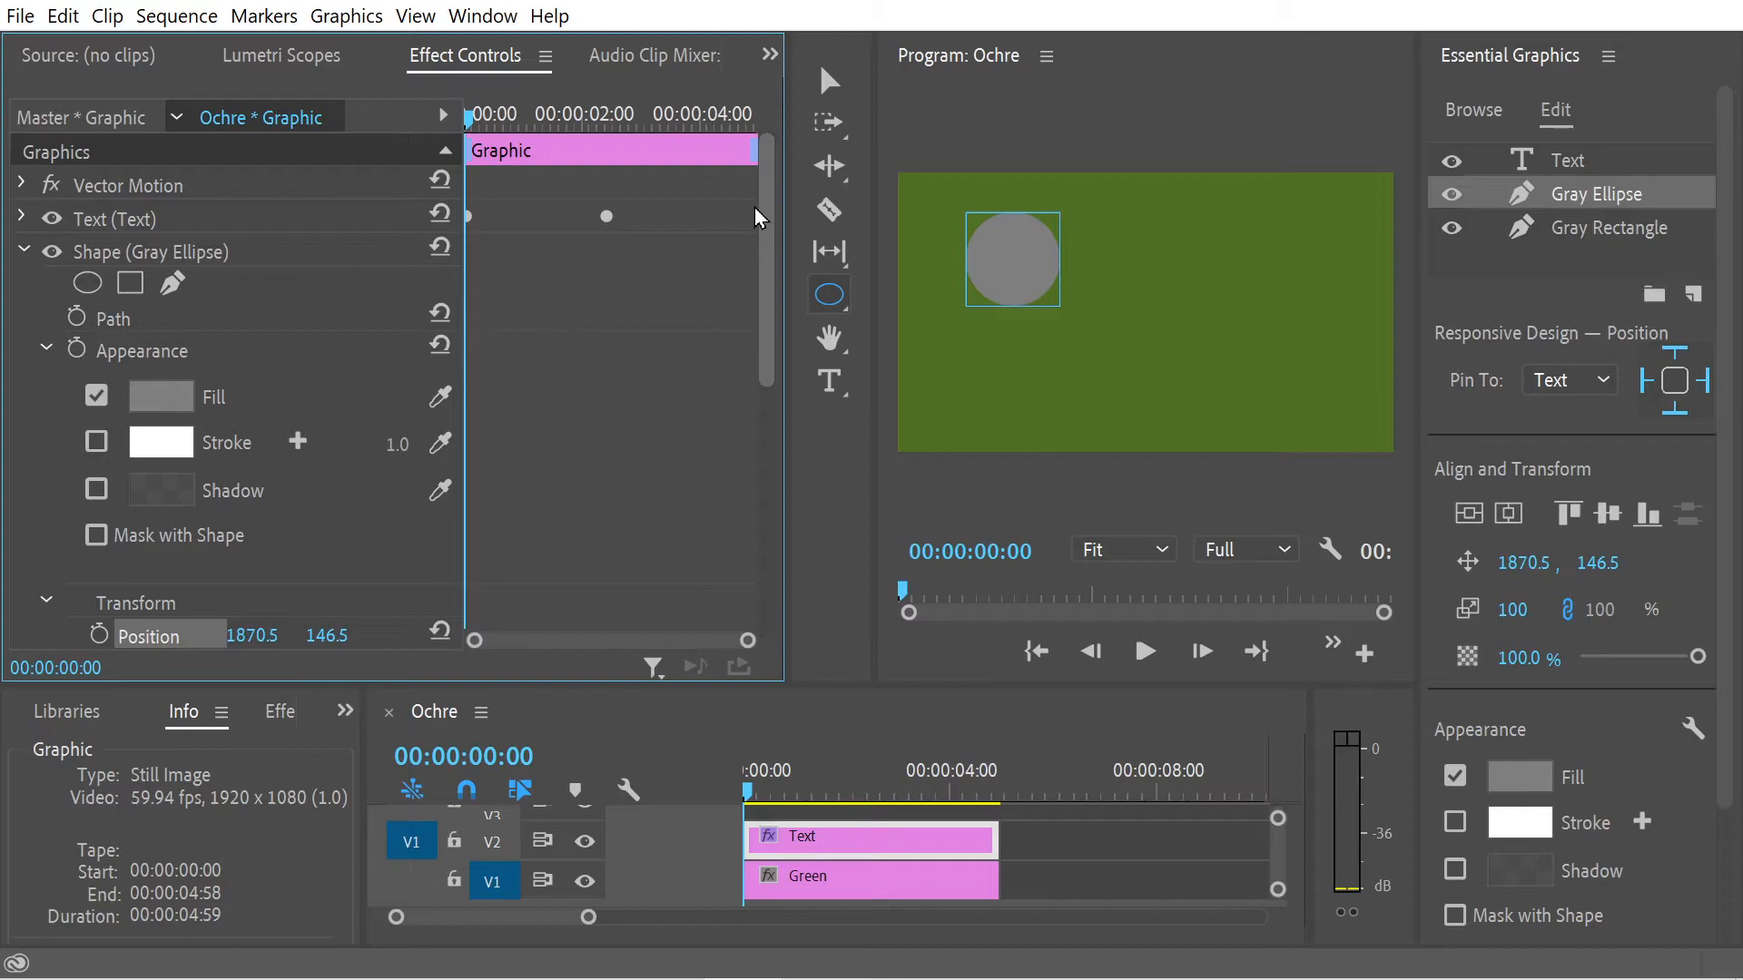
{"action": "scroll", "coordinate": [755, 208], "scroll_direction": "down", "scroll_amount": 2}
{"action": "scroll", "coordinate": [735, 326], "scroll_direction": "down", "scroll_amount": 3}
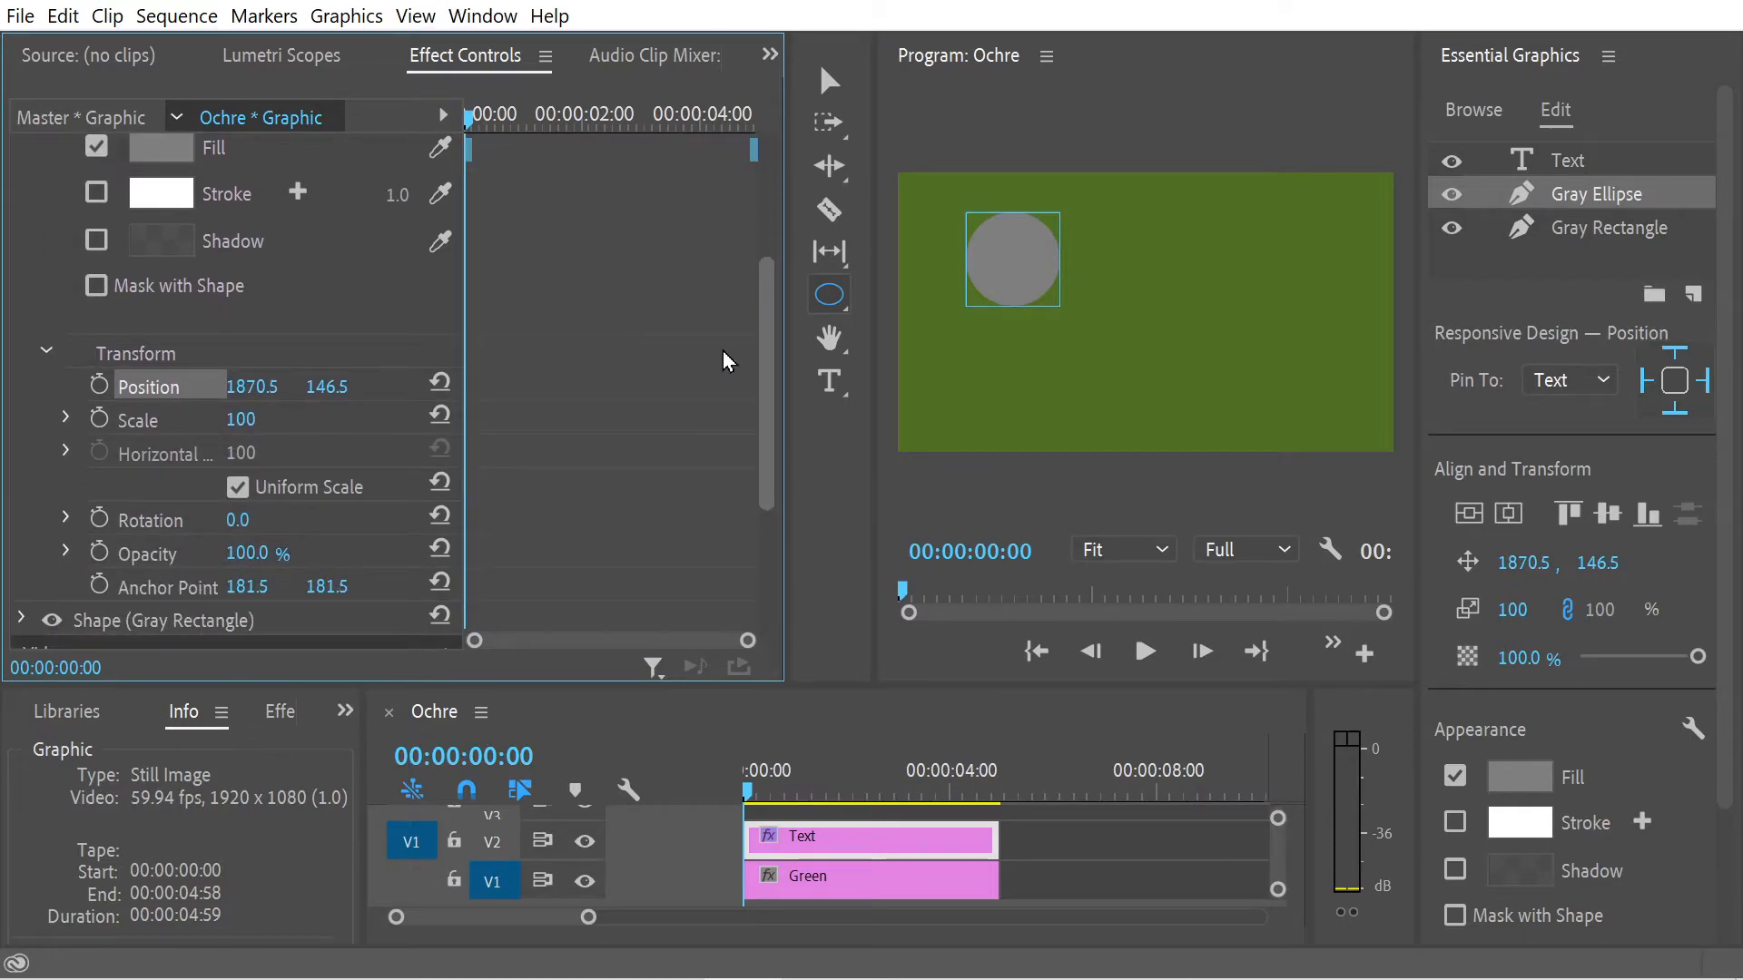
Review the Gray Ellipse's properties and collapse its Appearance group, keeping its Transform properties expanded
{"action": "scroll", "coordinate": [723, 354], "scroll_direction": "down", "scroll_amount": 3}
{"action": "scroll", "coordinate": [712, 382], "scroll_direction": "up", "scroll_amount": 8}
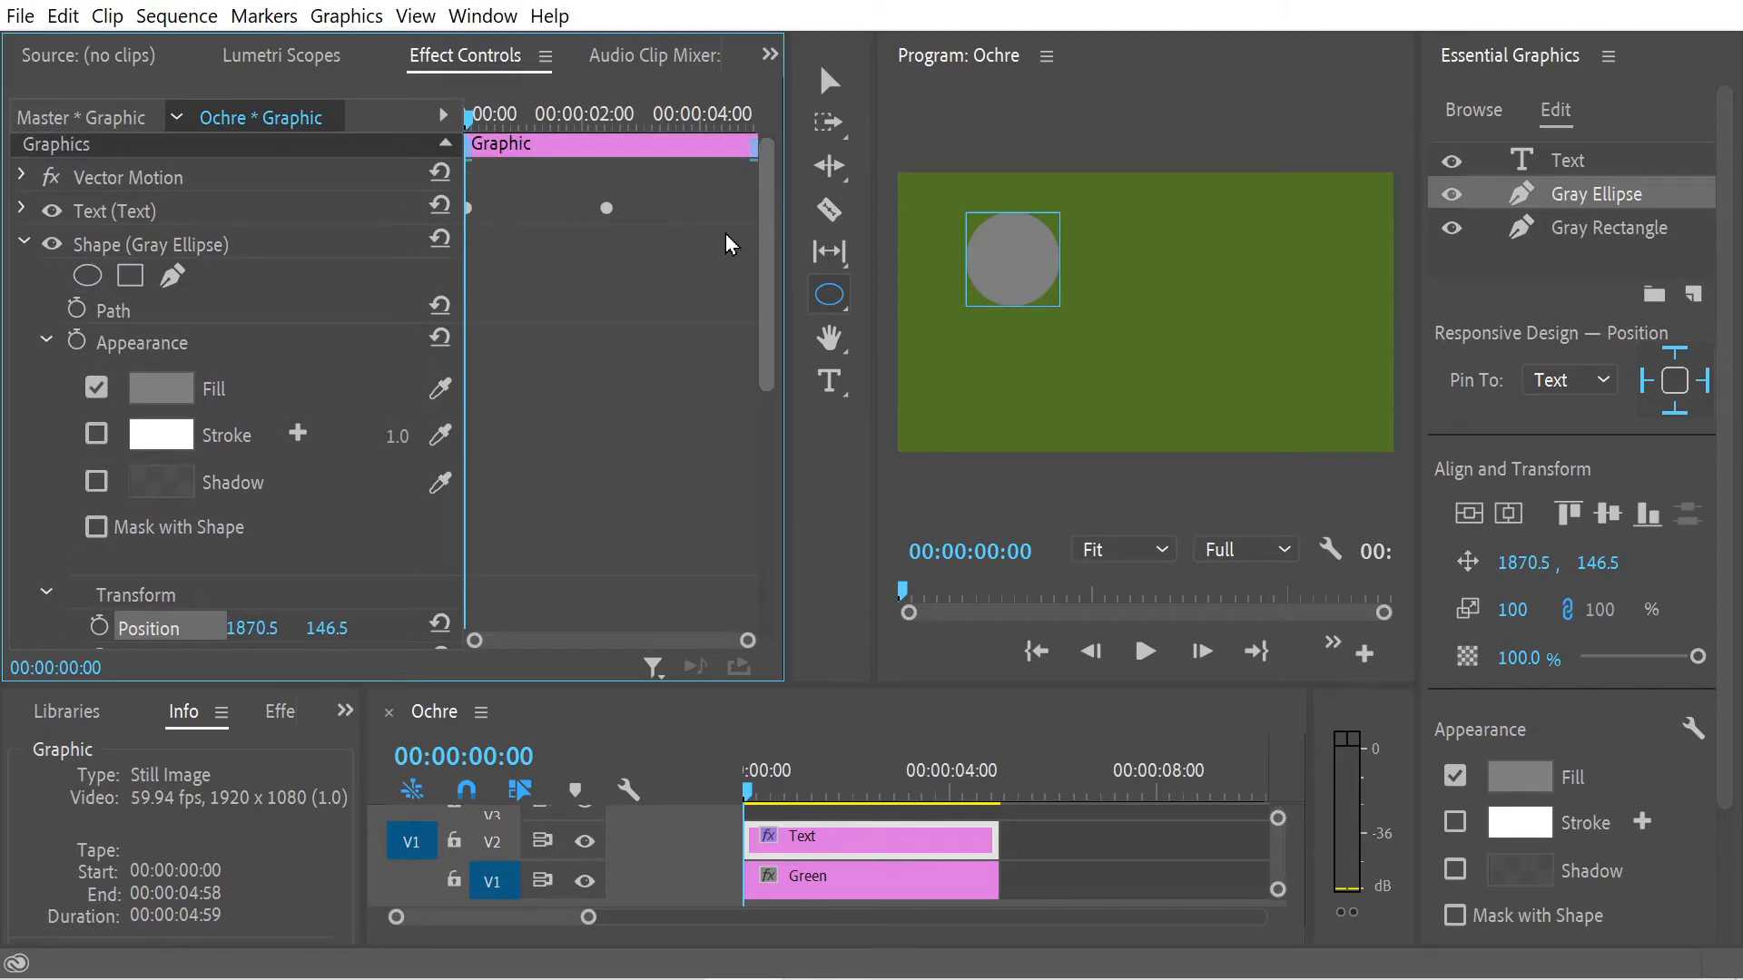
{"action": "scroll", "coordinate": [726, 232], "scroll_direction": "down", "scroll_amount": 2}
{"action": "scroll", "coordinate": [715, 269], "scroll_direction": "up", "scroll_amount": 1}
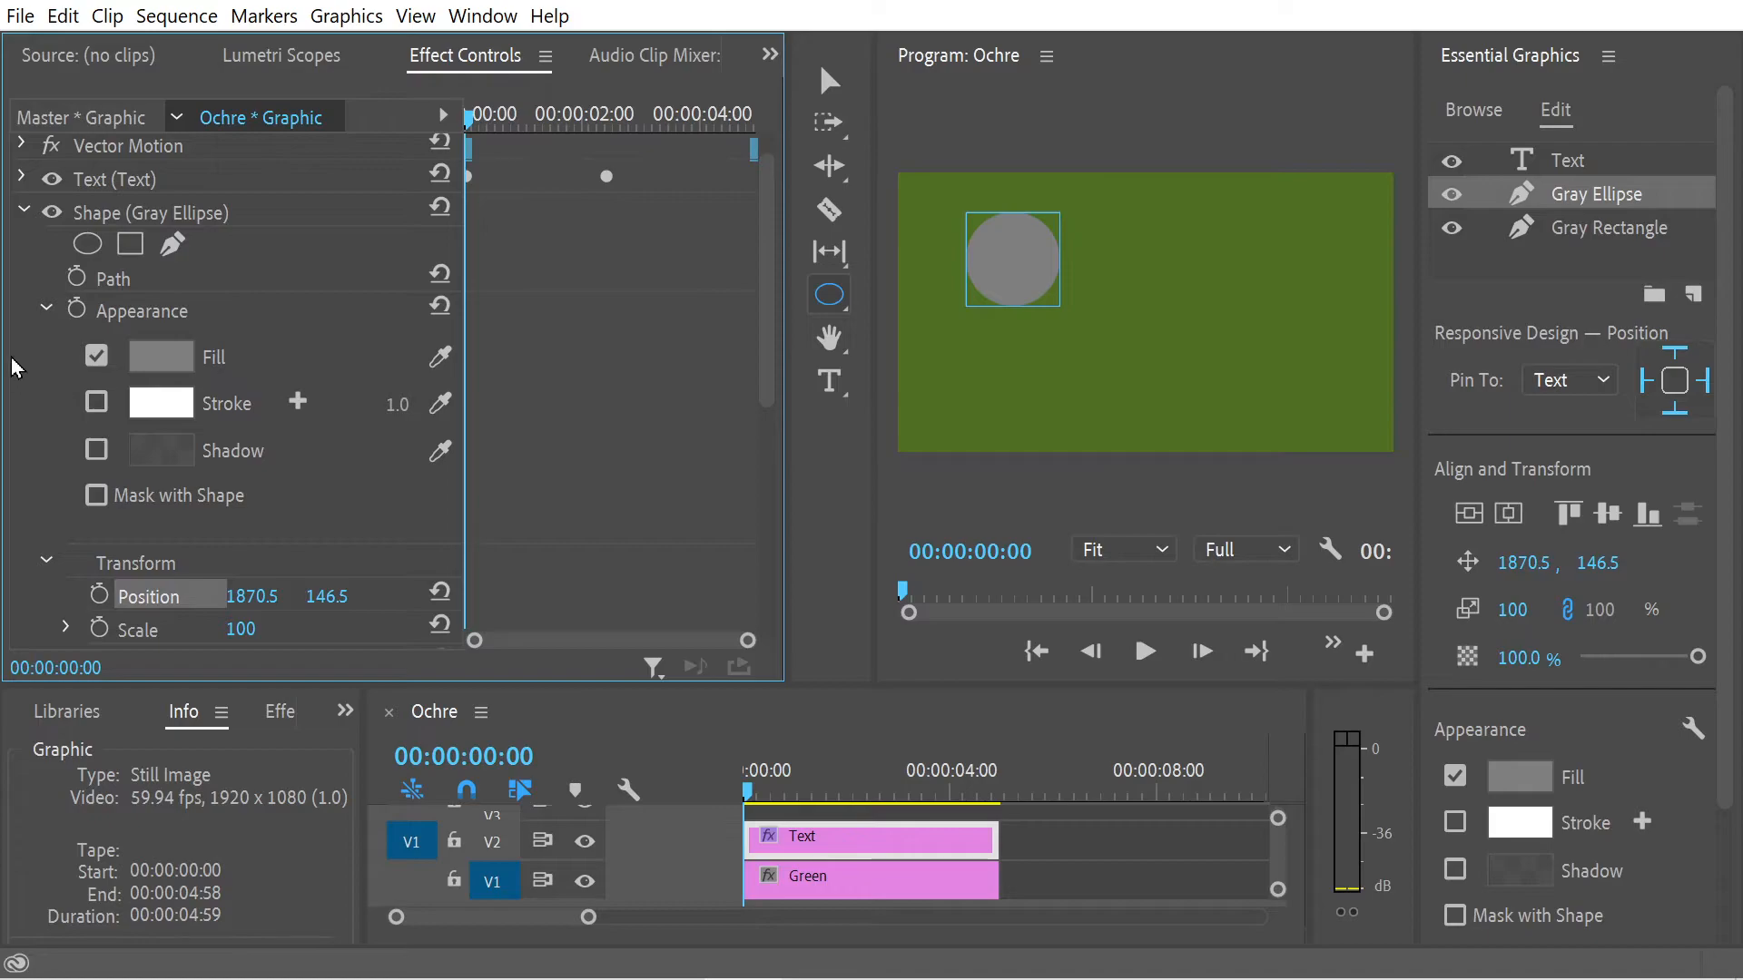
{"action": "left_click", "coordinate": [44, 309]}
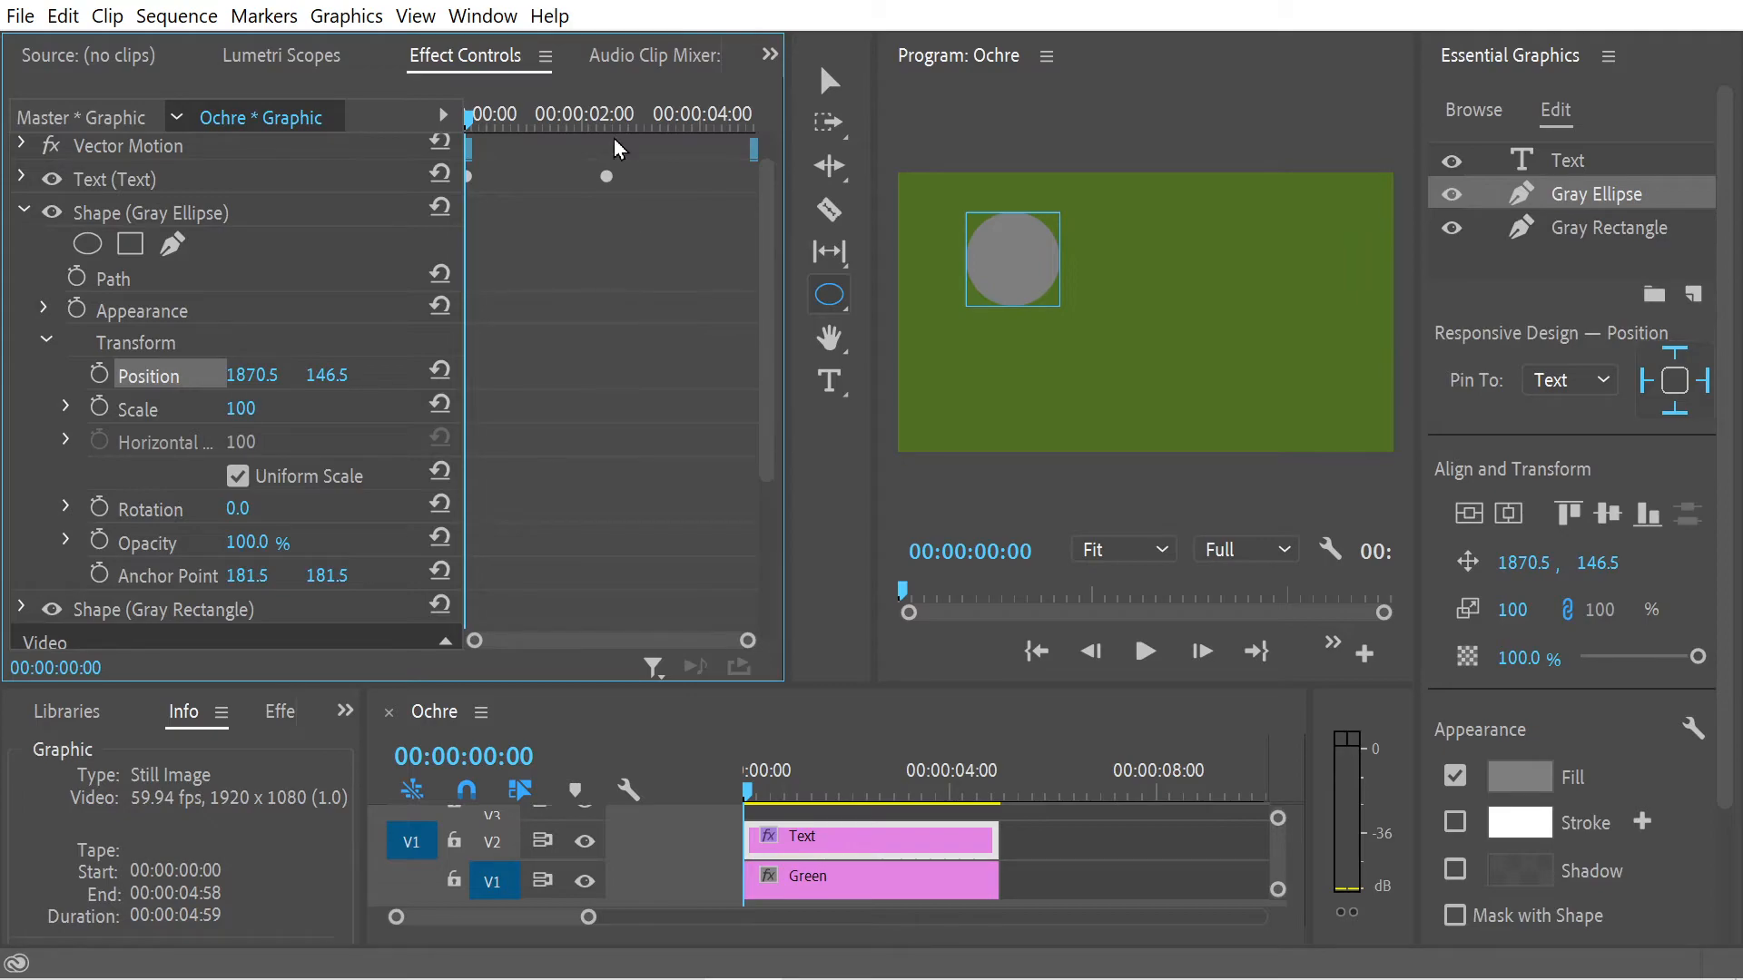
At 00:00:02:25, move the Gray Ellipse onto the gray rectangle's lower-right corner, at about 1344.3, 672.7, and enable Position keyframing for it
{"action": "left_click_drag", "start_coordinate": [498, 121], "coordinate": [614, 136]}
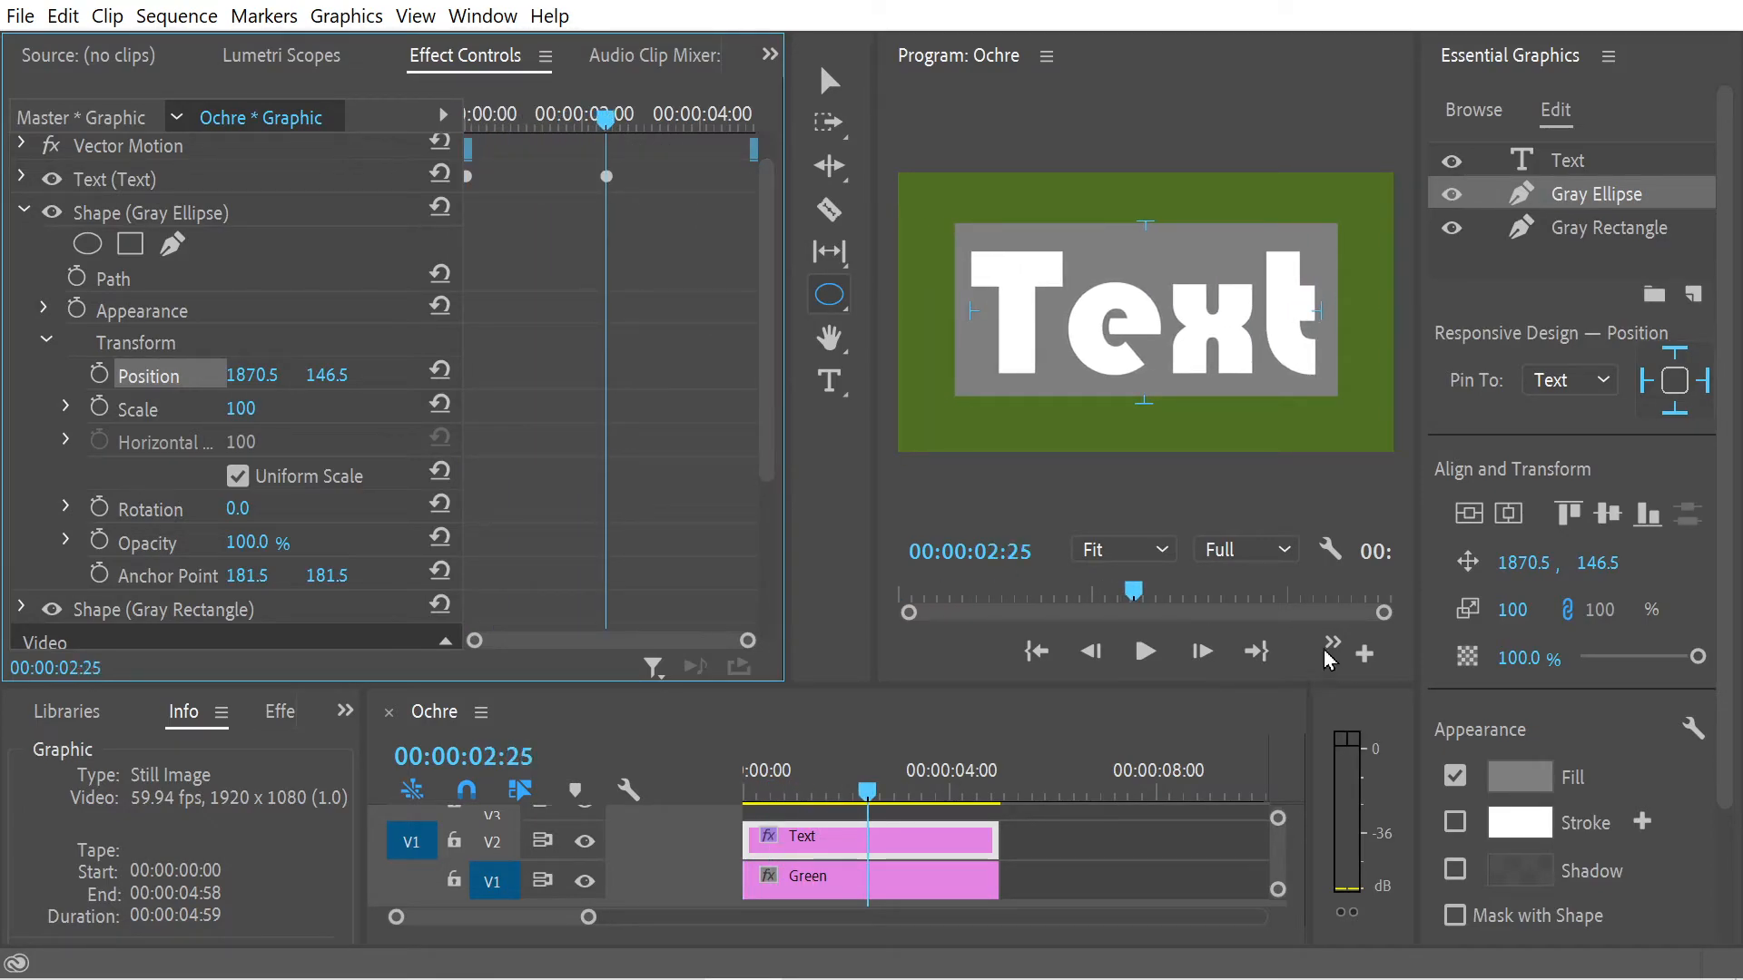
{"action": "left_click", "coordinate": [1143, 550]}
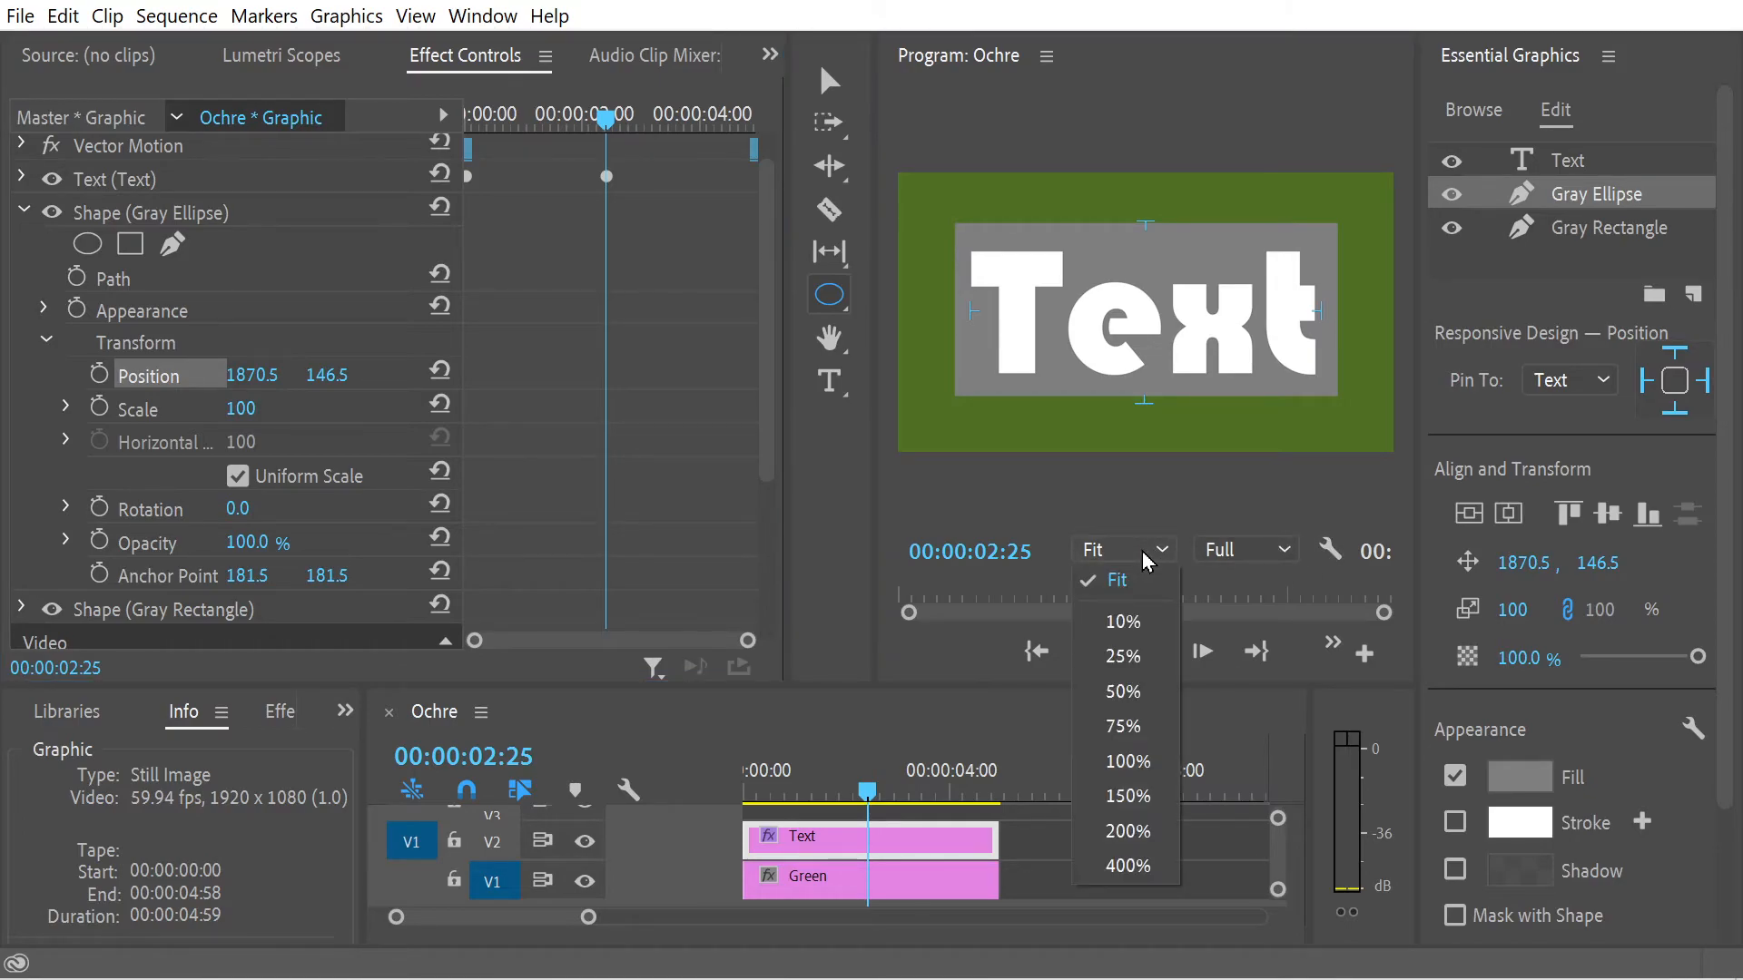
{"action": "left_click", "coordinate": [1117, 657]}
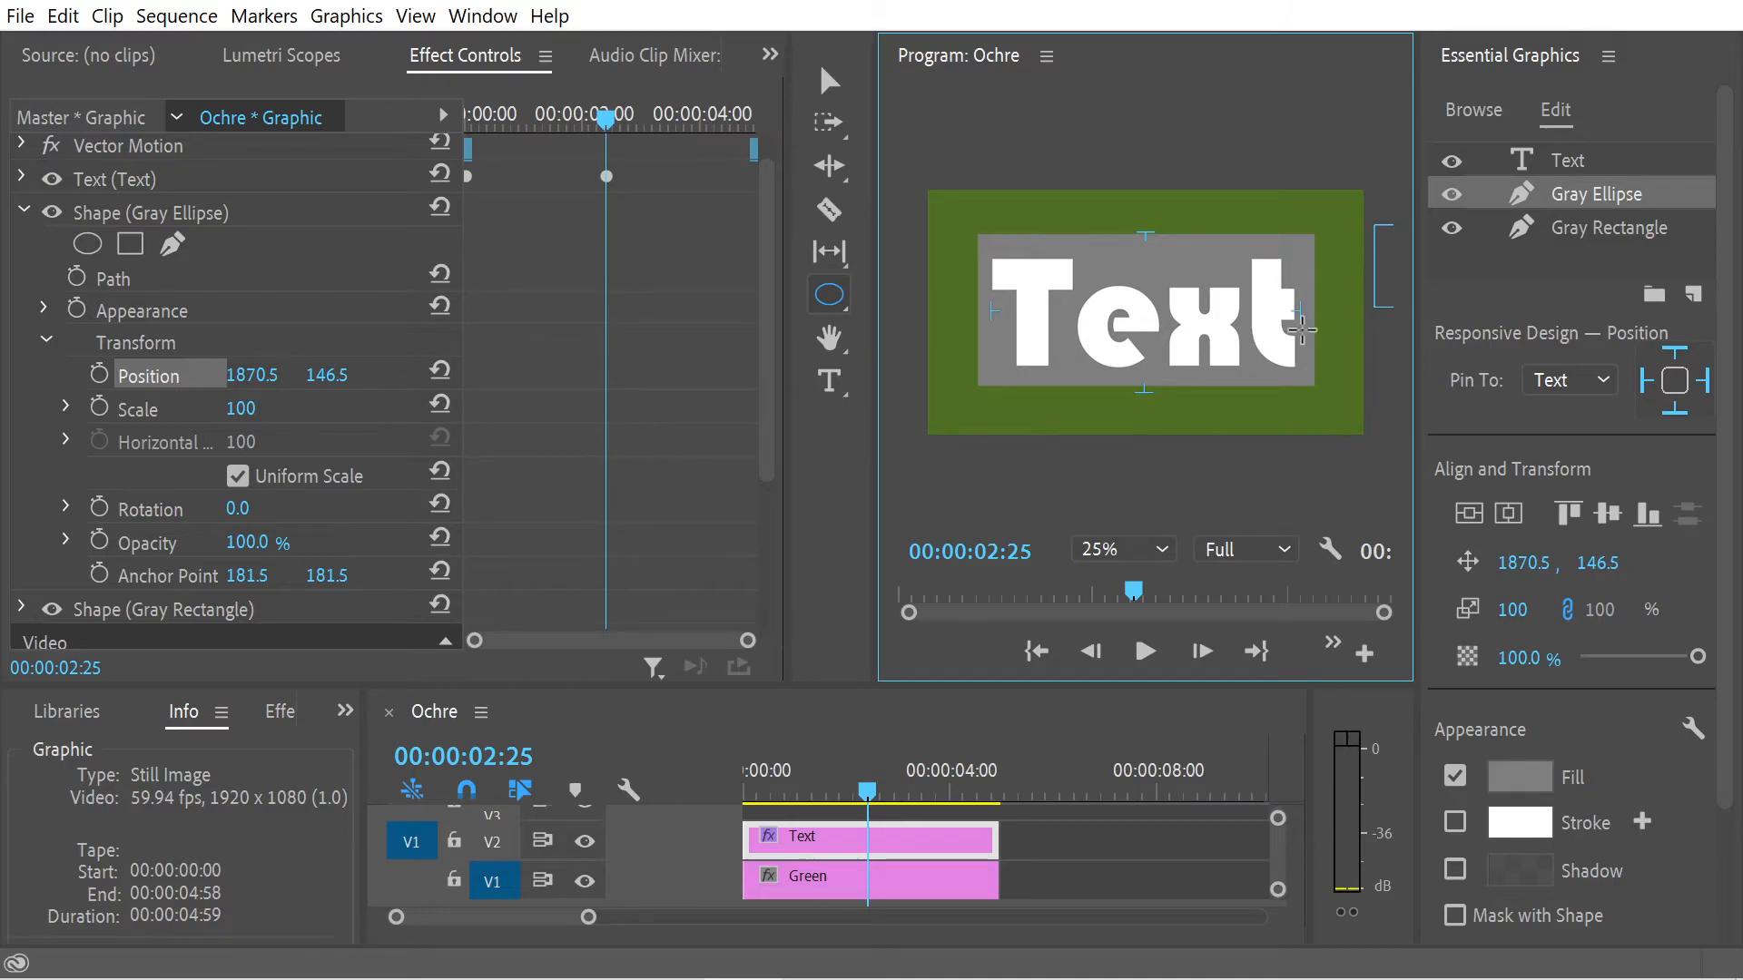
{"action": "left_click", "coordinate": [829, 80]}
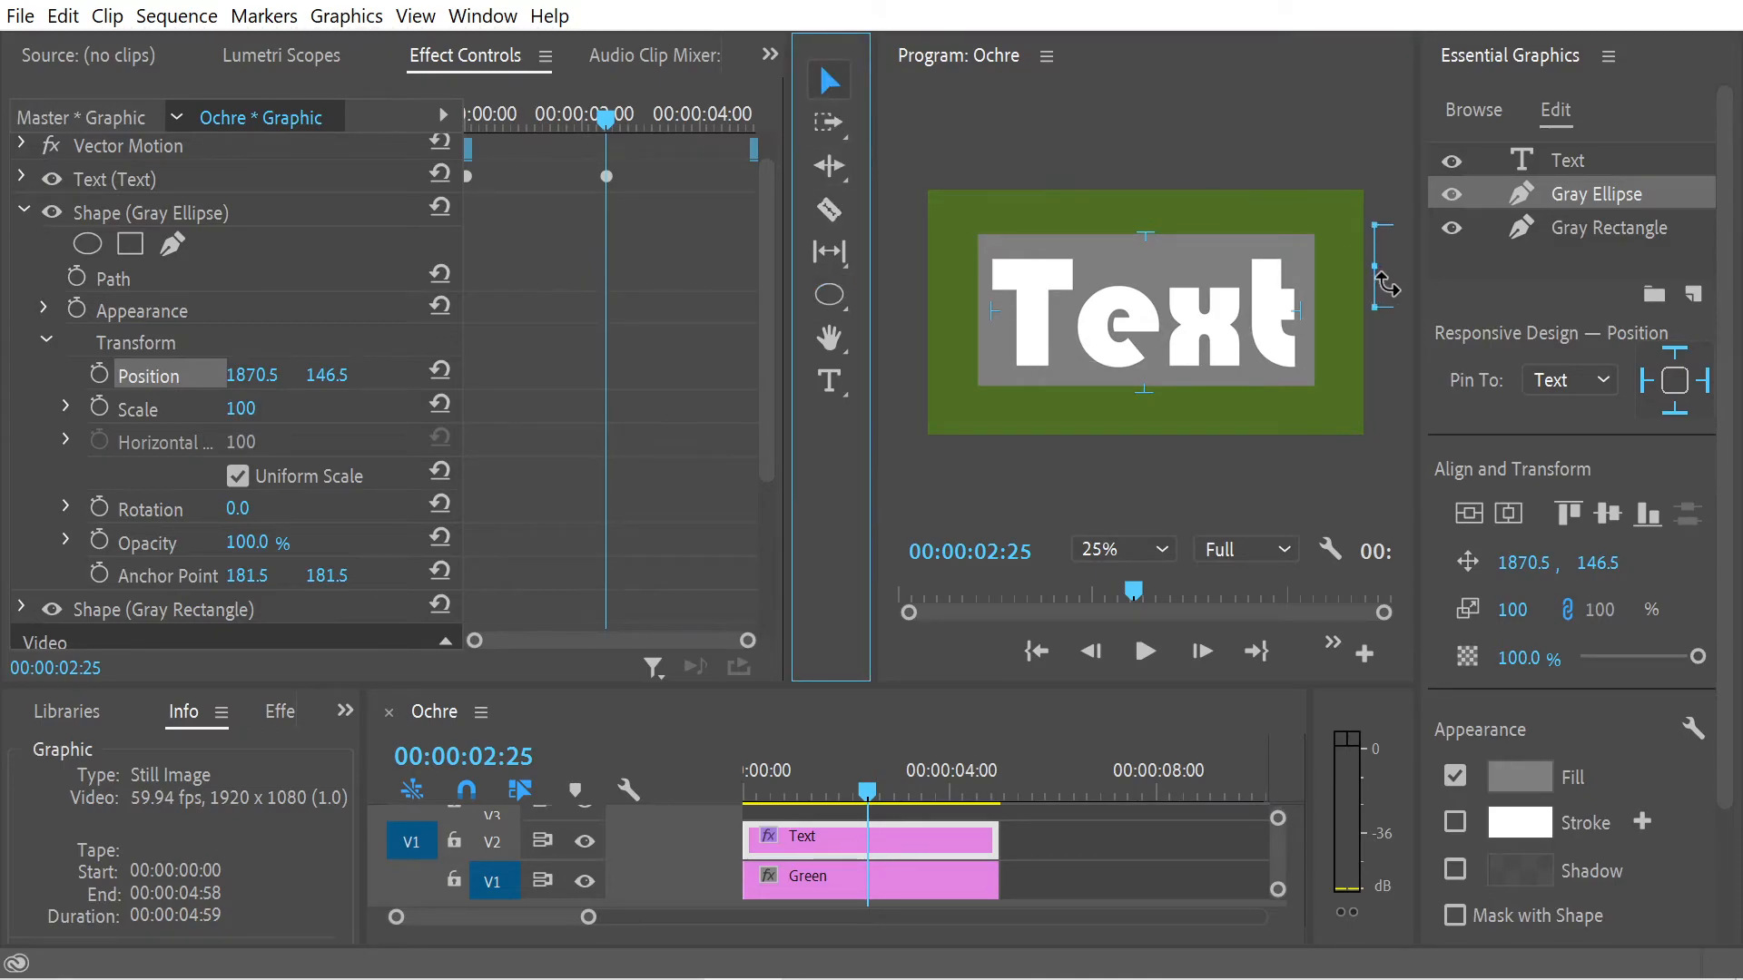
{"action": "left_click_drag", "start_coordinate": [1395, 295], "coordinate": [1275, 406]}
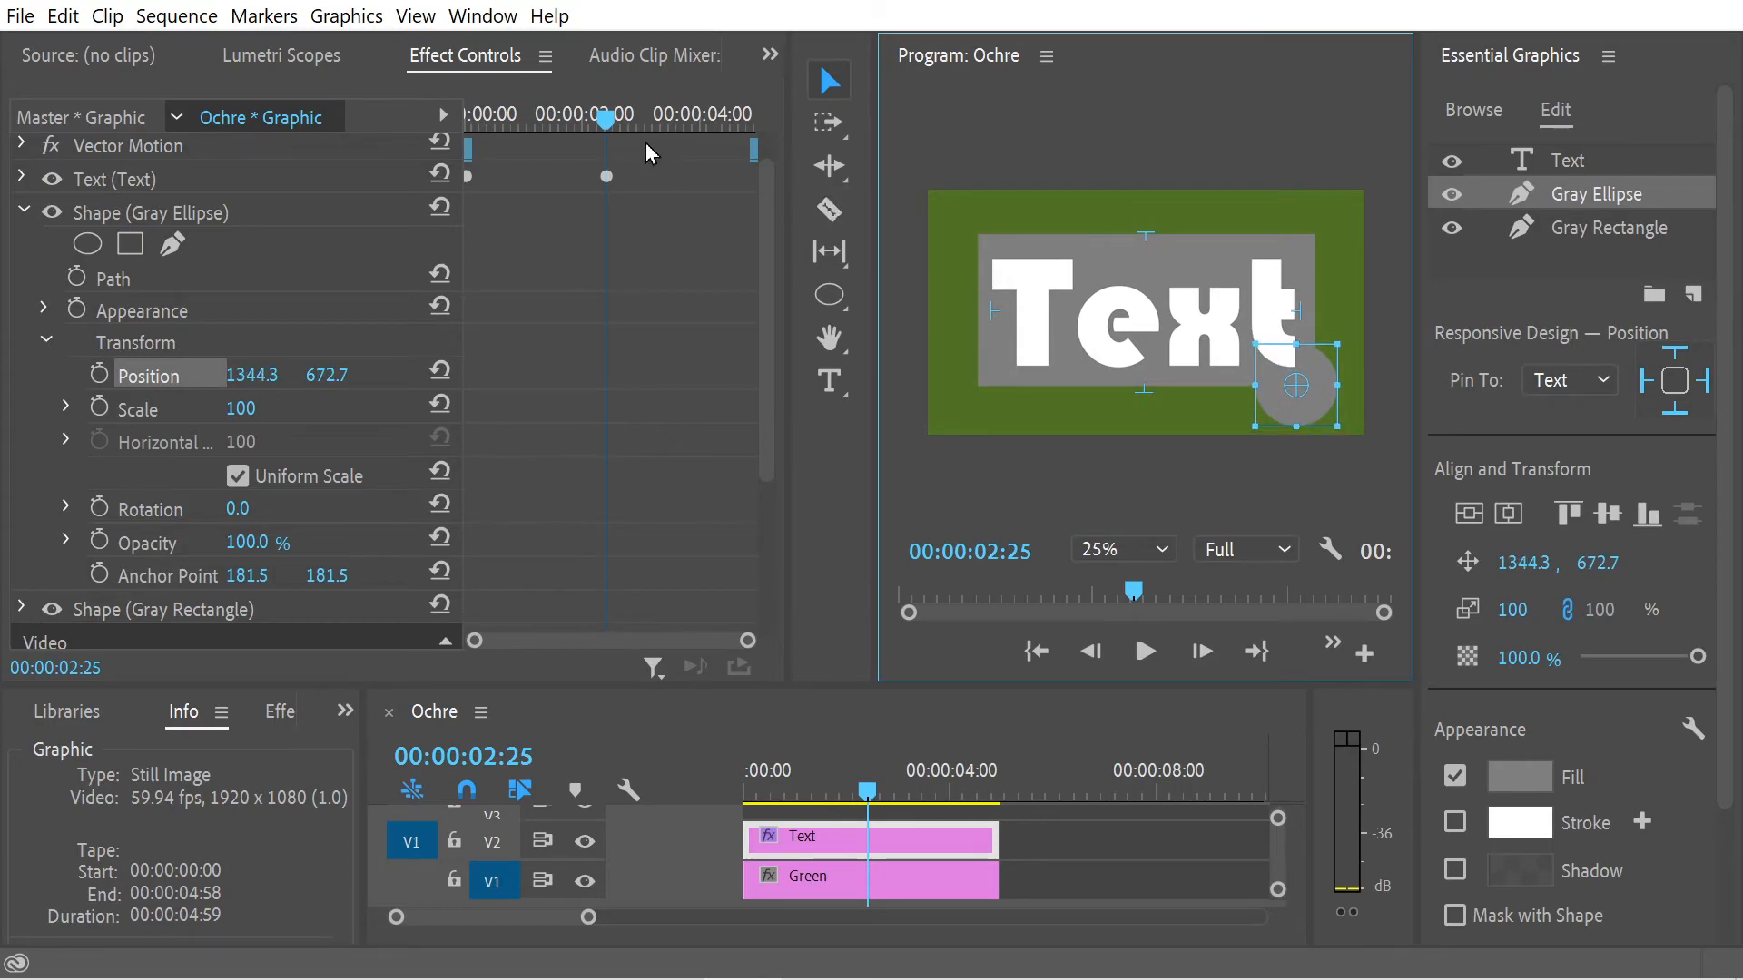
{"action": "left_click", "coordinate": [98, 386]}
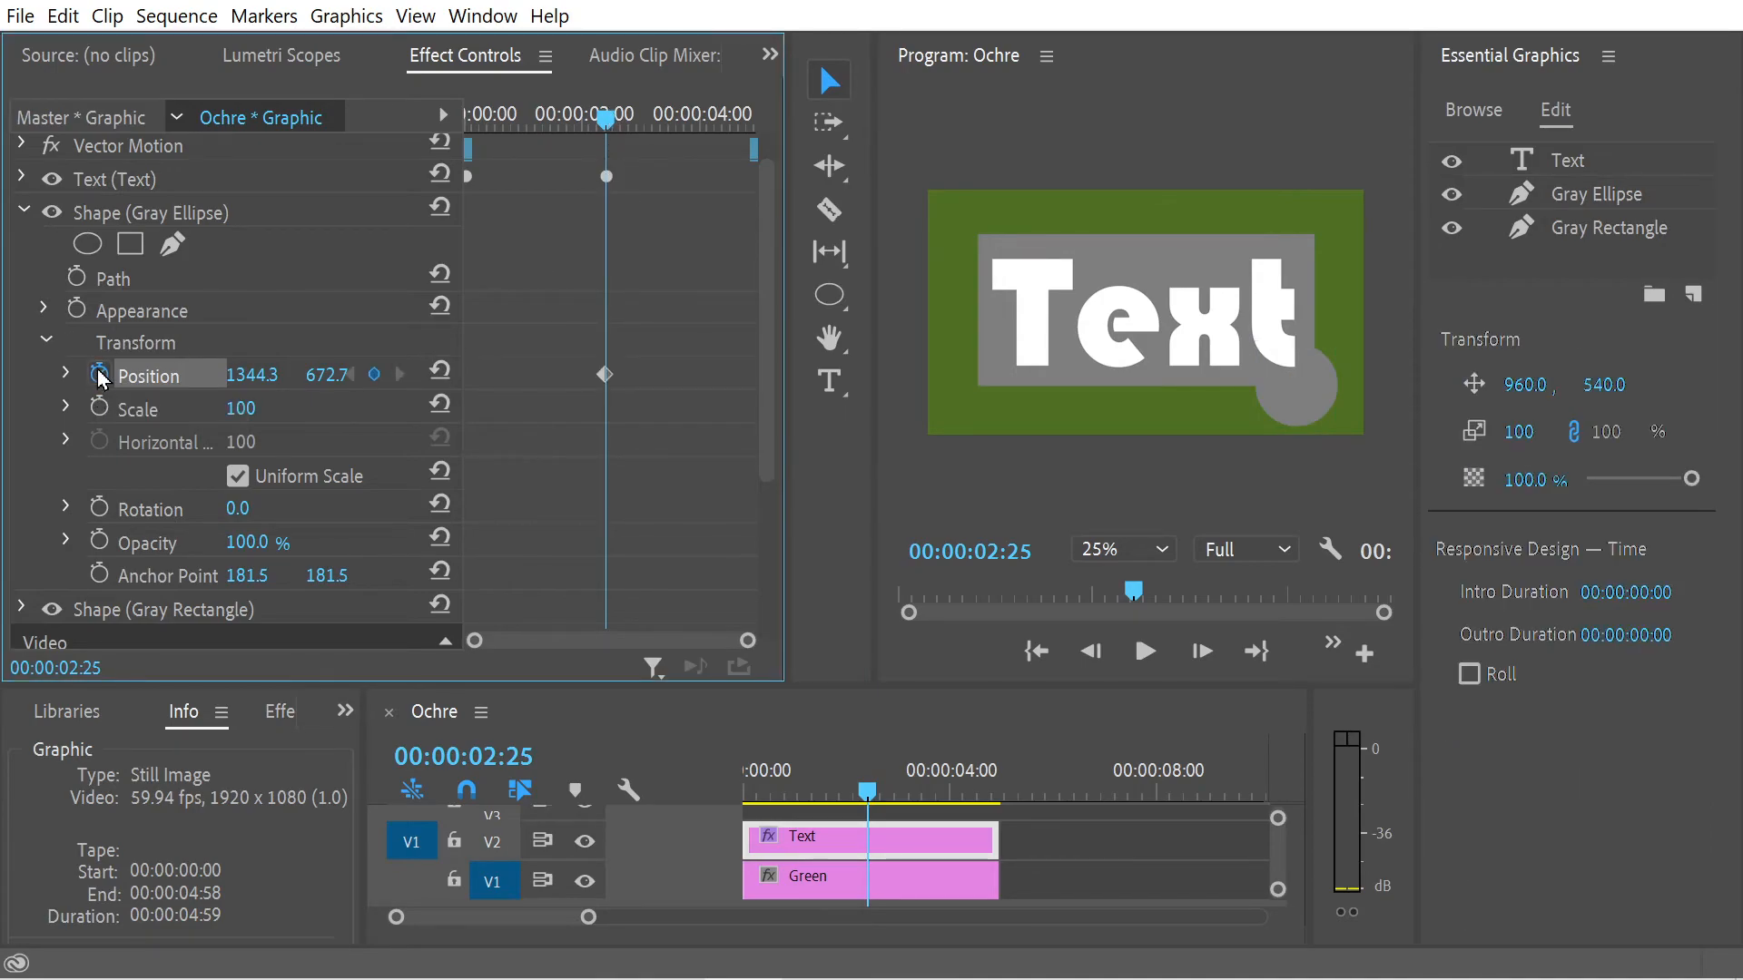
At 00:00:00:00, move the Gray Ellipse to the frame's upper-left area, at about 1729.4, 48.7, to add a starting Position keyframe
{"action": "left_click_drag", "start_coordinate": [617, 123], "coordinate": [442, 143]}
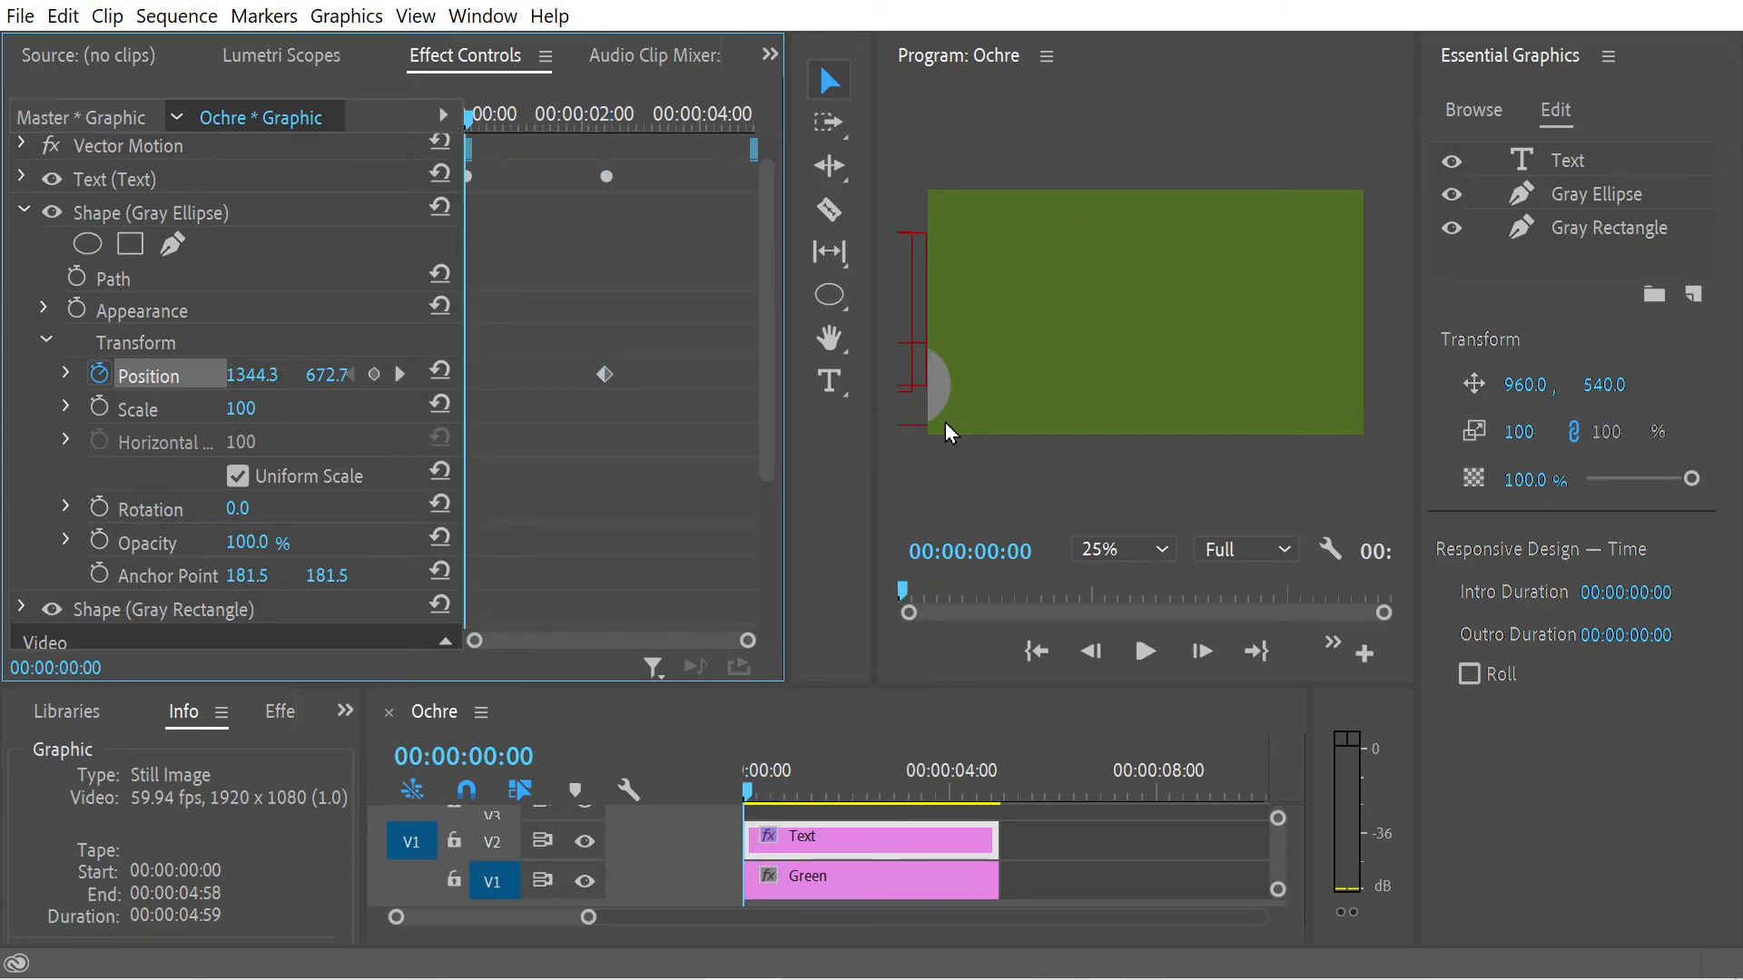
{"action": "left_click", "coordinate": [938, 399]}
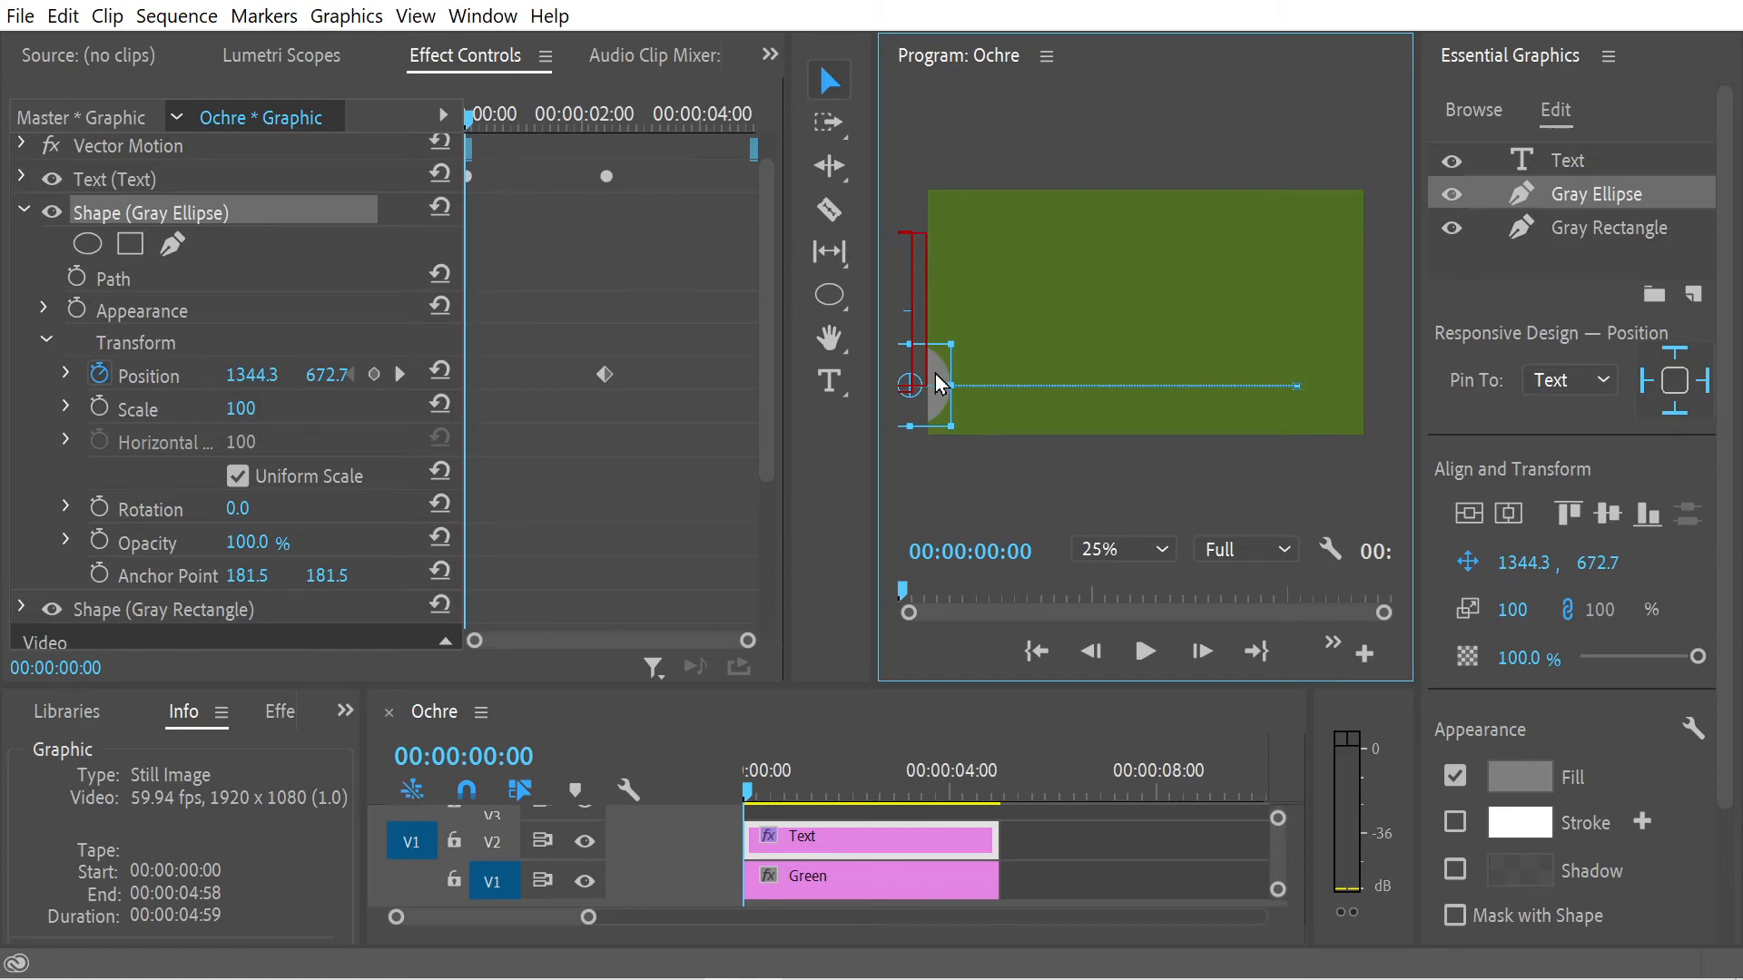
{"action": "left_click_drag", "start_coordinate": [513, 125], "coordinate": [434, 186]}
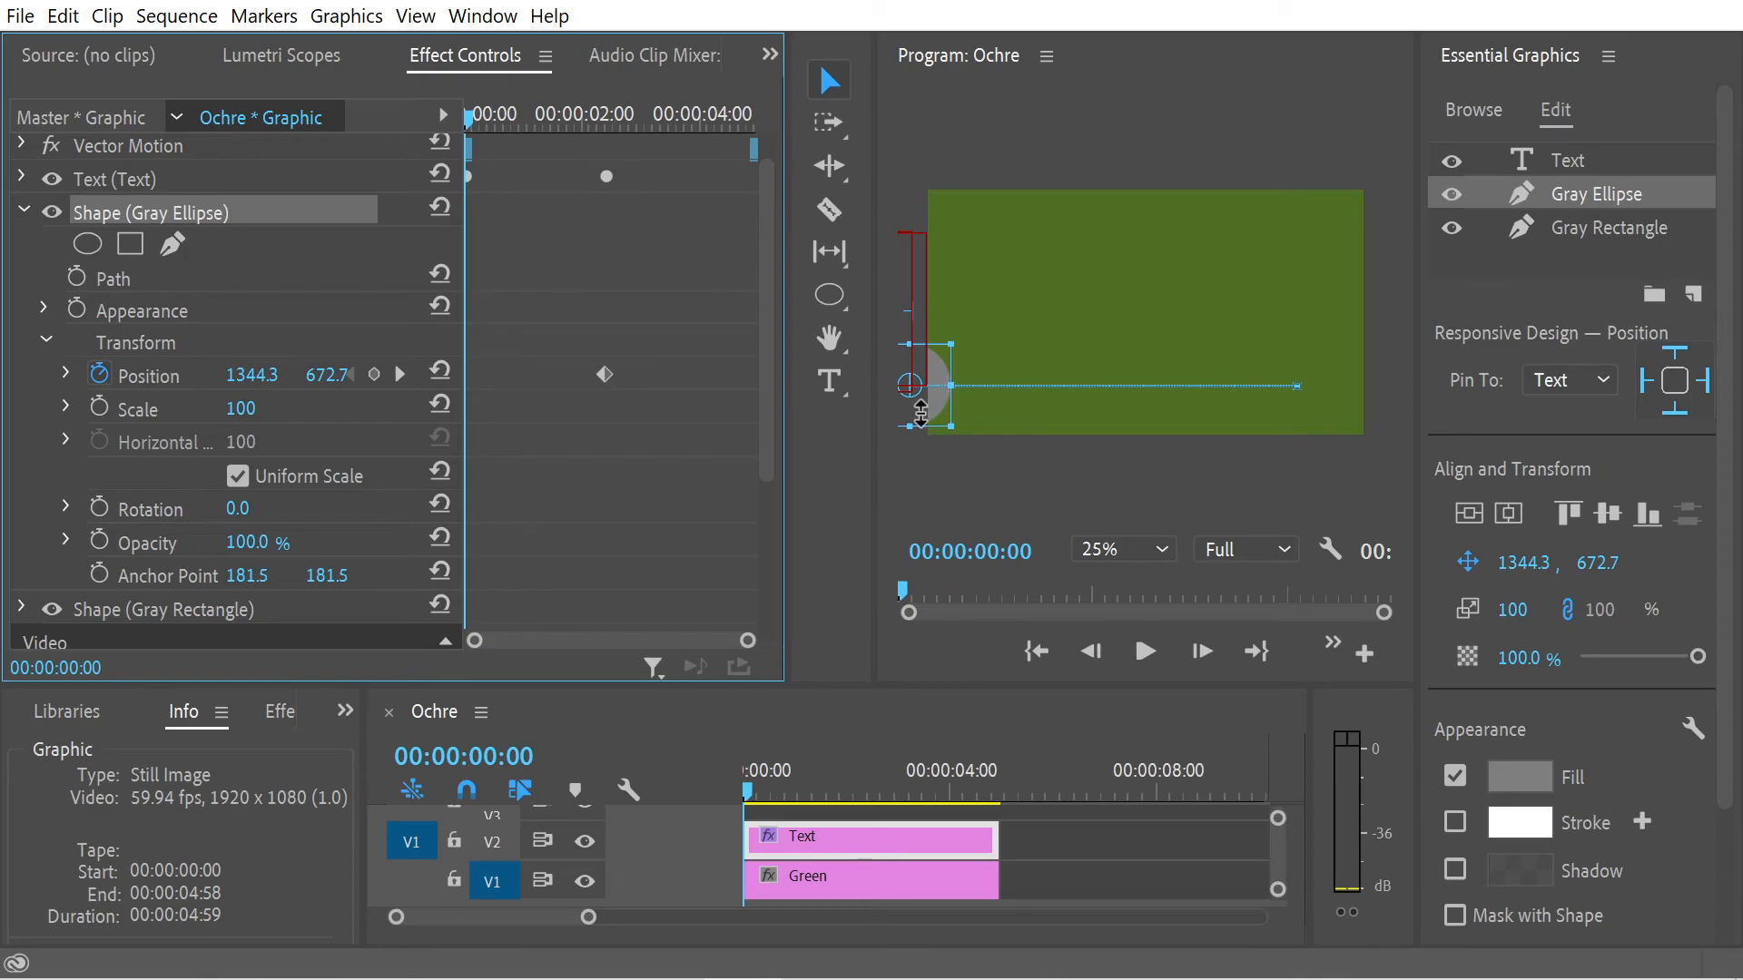
{"action": "left_click_drag", "start_coordinate": [928, 420], "coordinate": [1017, 336]}
{"action": "mouse_move", "coordinate": [1018, 270]}
{"action": "left_mouse_down"}
{"action": "mouse_move", "coordinate": [1016, 191]}
{"action": "mouse_move", "coordinate": [1004, 269]}
{"action": "mouse_move", "coordinate": [1051, 366]}
{"action": "mouse_move", "coordinate": [1028, 339]}
{"action": "mouse_move", "coordinate": [1024, 266]}
{"action": "left_mouse_up"}
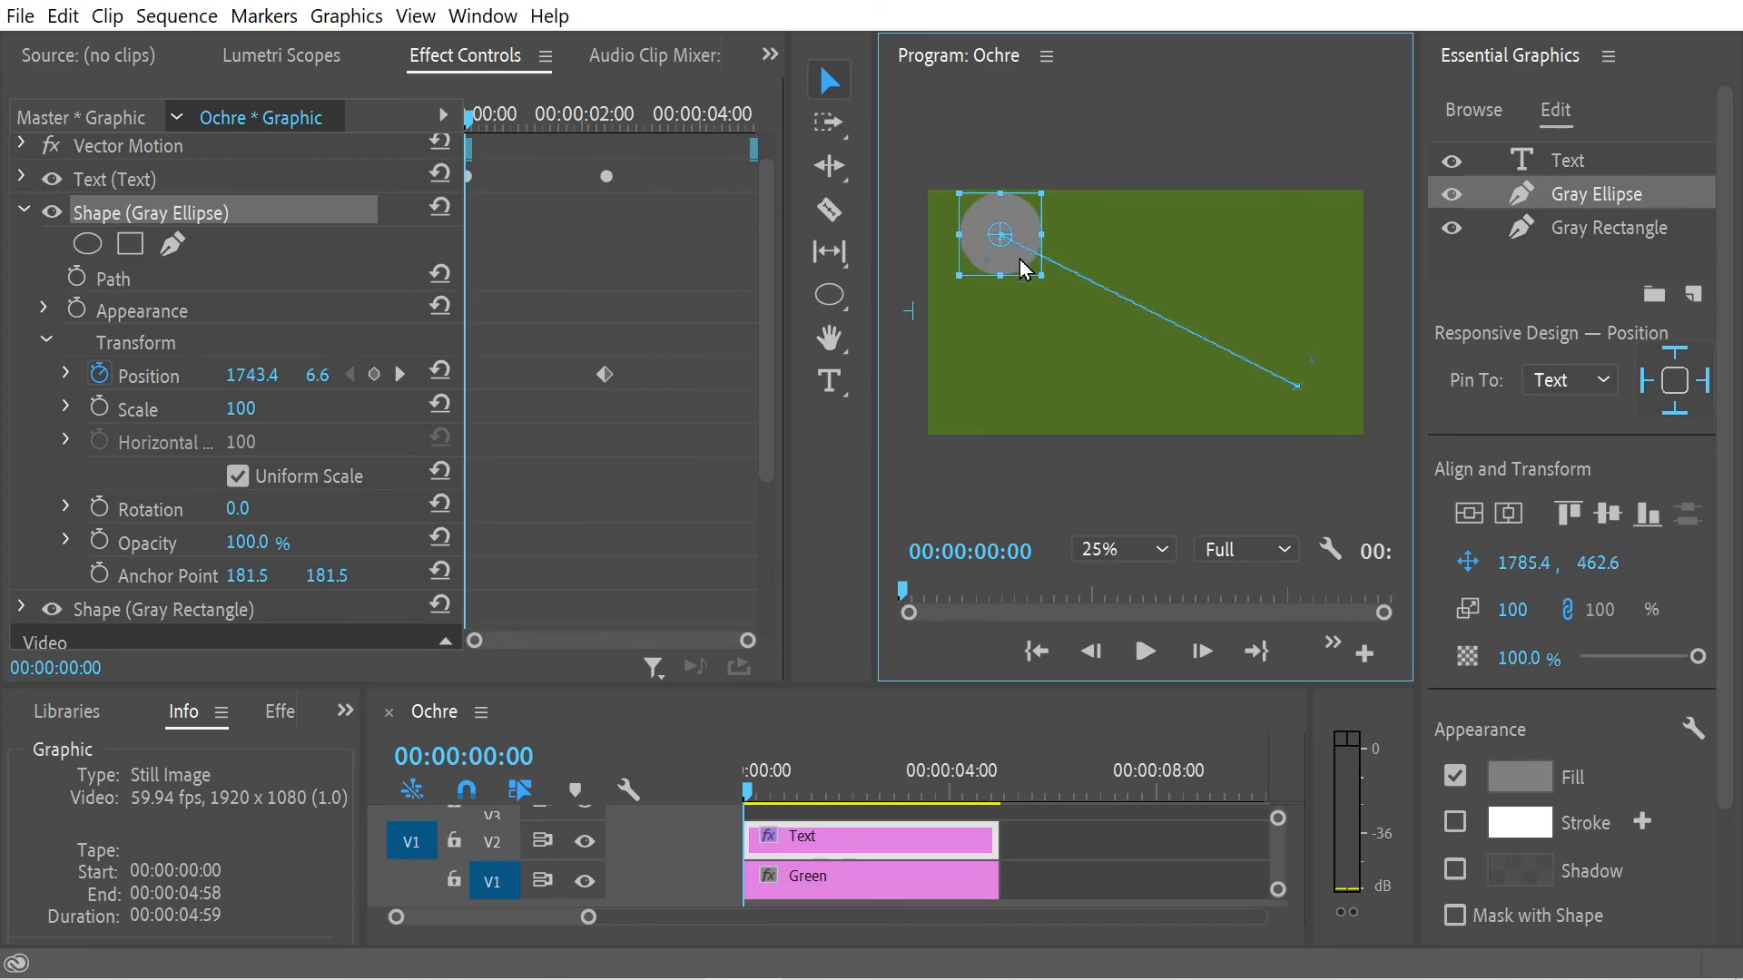
{"action": "left_click_drag", "start_coordinate": [1201, 281], "coordinate": [1023, 280]}
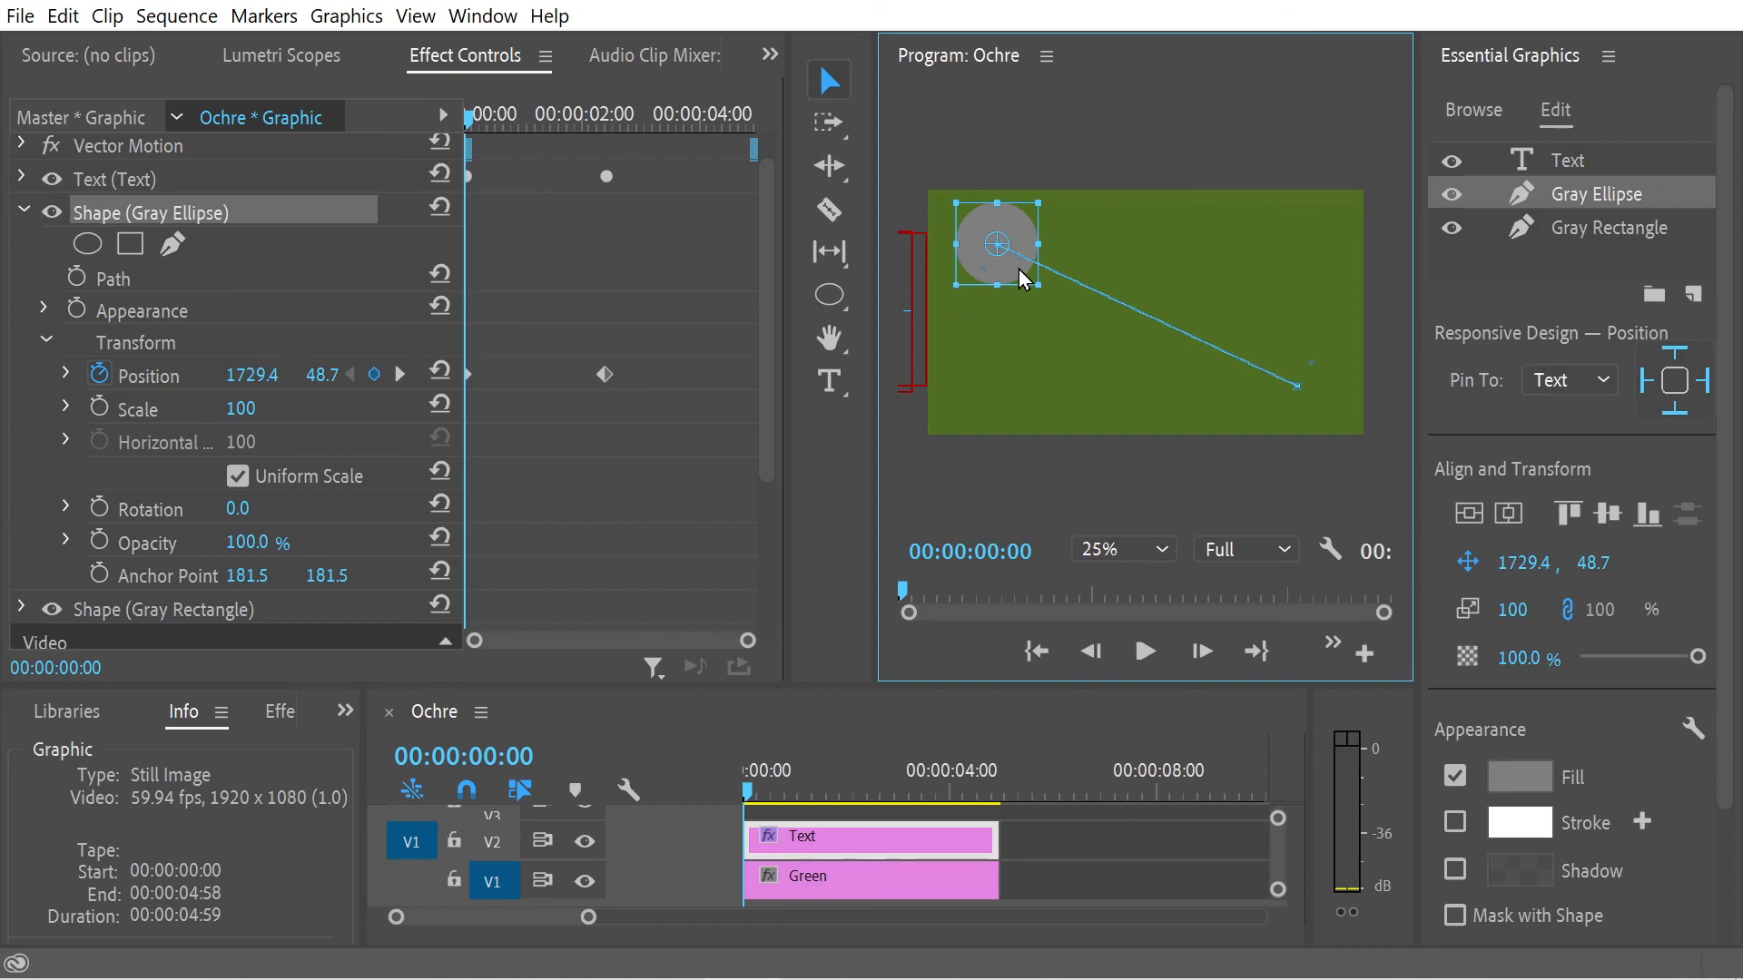